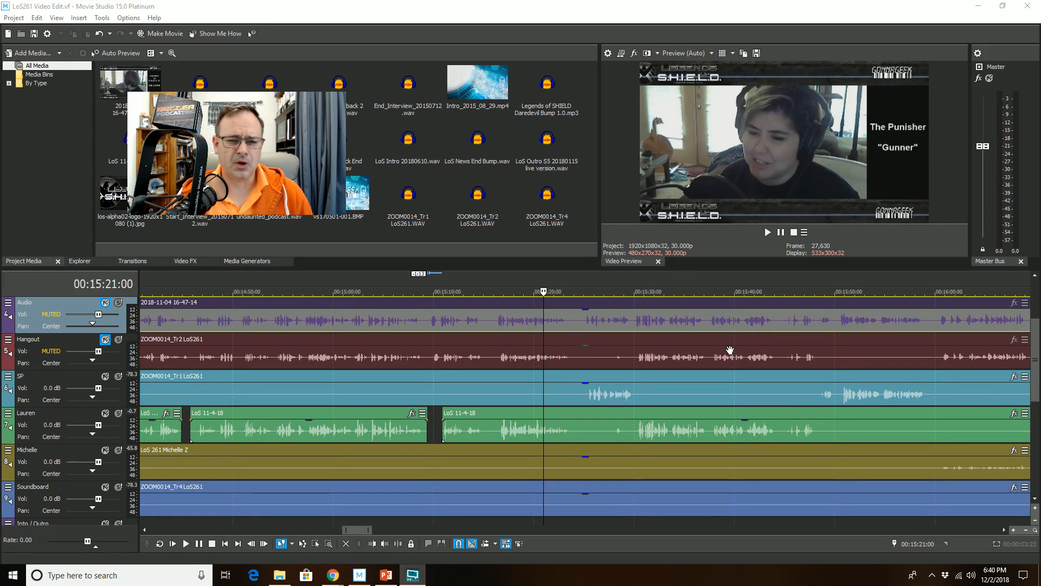
Step: Play back the Lauren track around 15:25 to locate the stretch that needs removing
scroll(696, 412, down, 1)
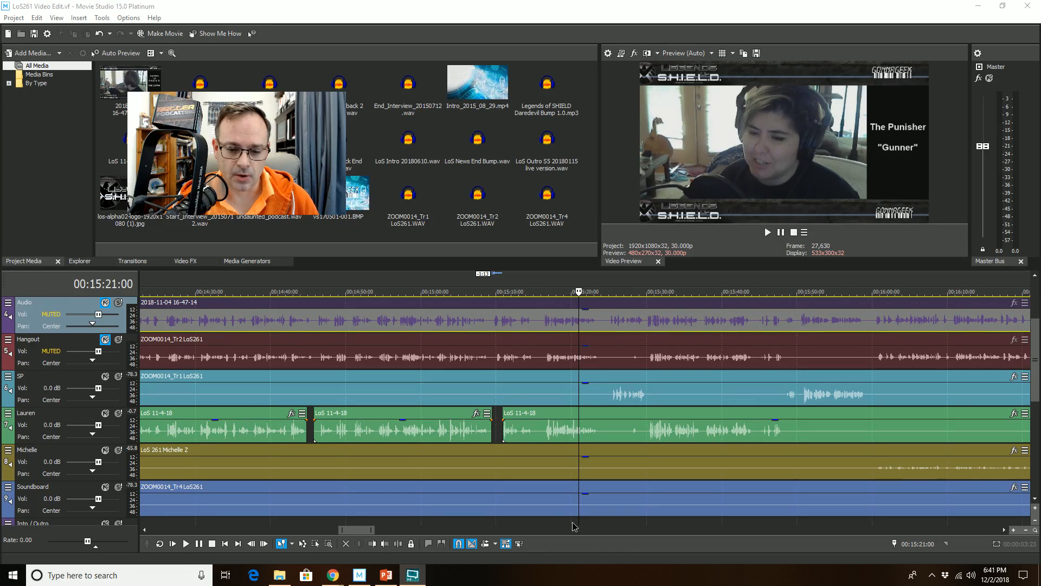
click(573, 524)
key(space)
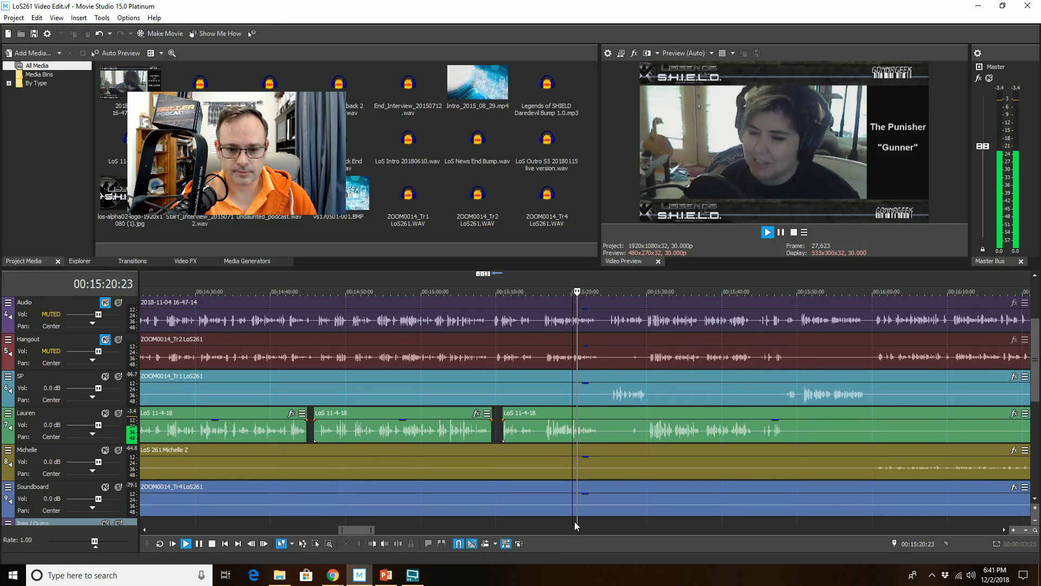
scroll(576, 520, up, 3)
scroll(583, 519, up, 2)
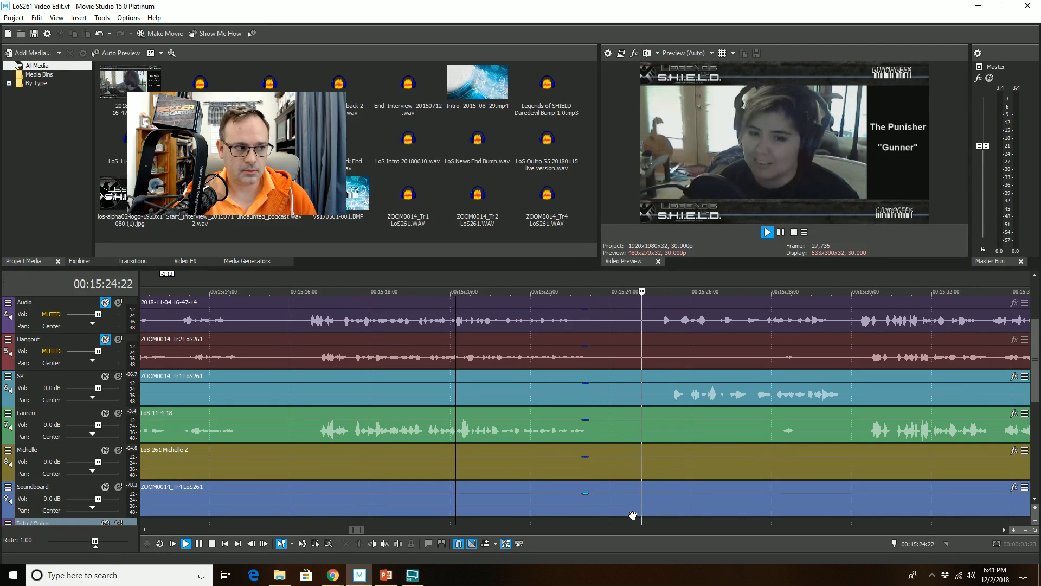
scroll(633, 515, down, 1)
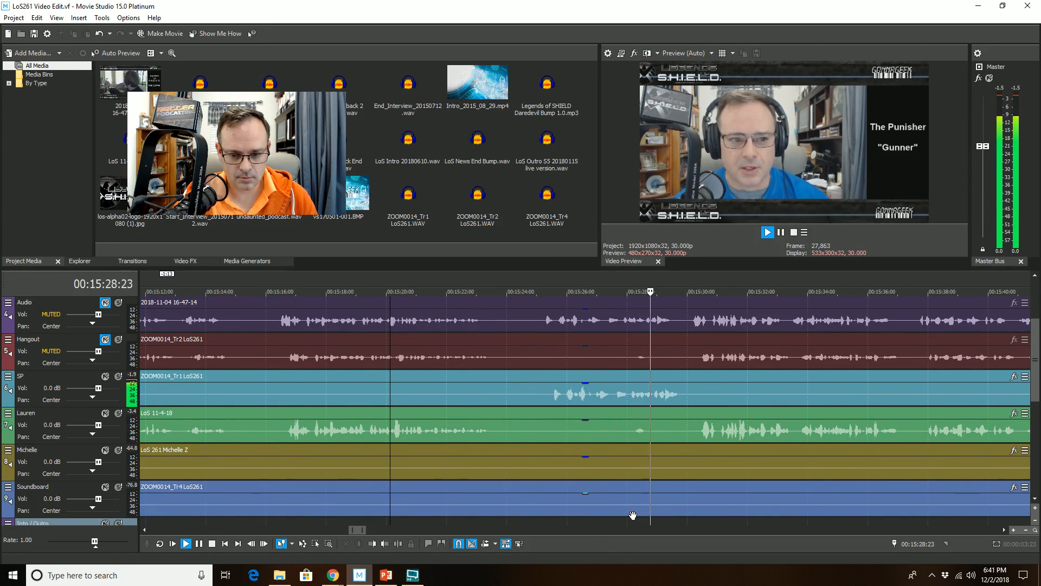
click(589, 415)
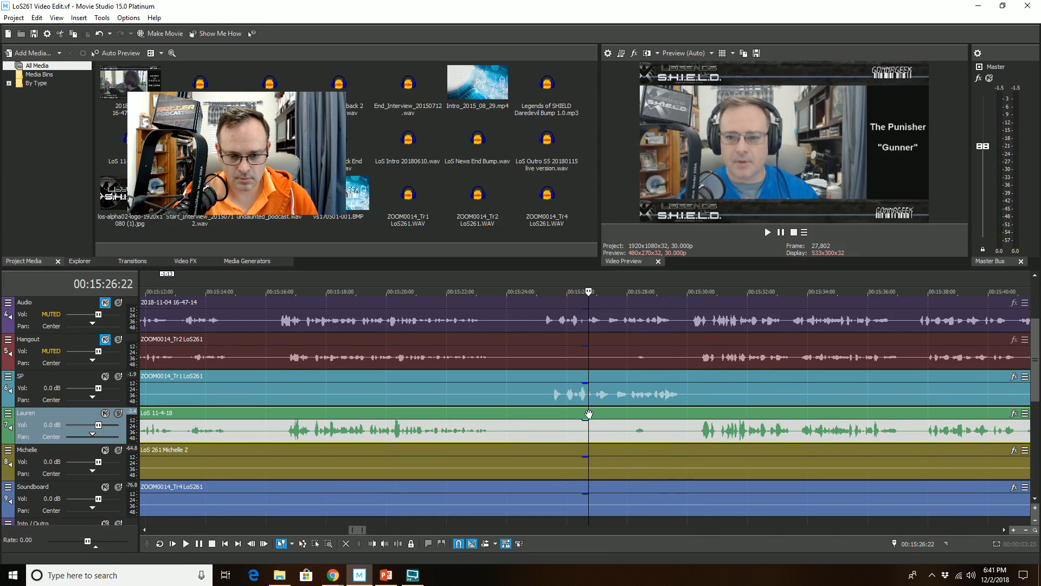
key(space)
scroll(589, 414, up, 2)
key(space)
click(513, 414)
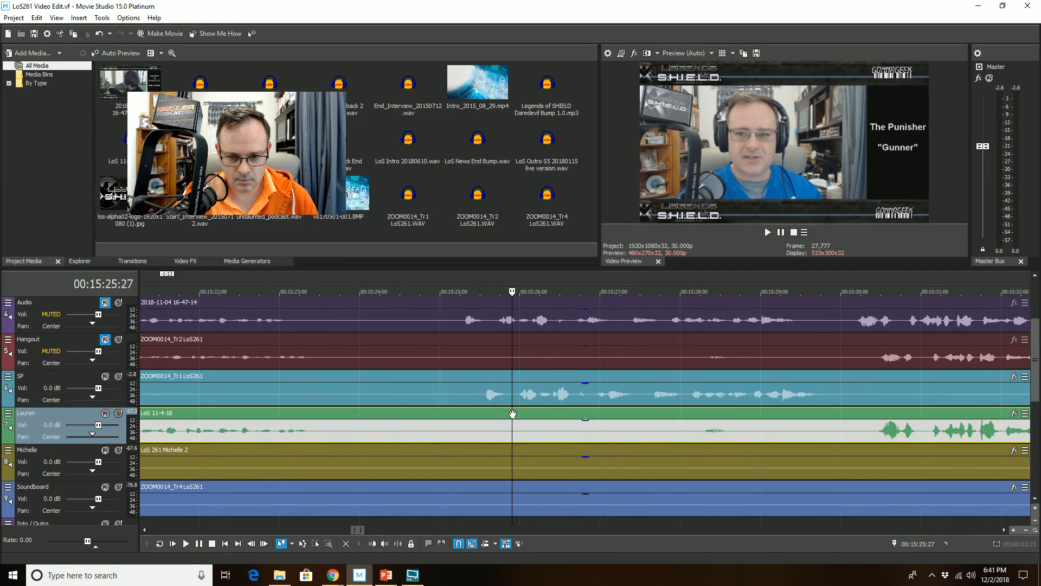
key(space)
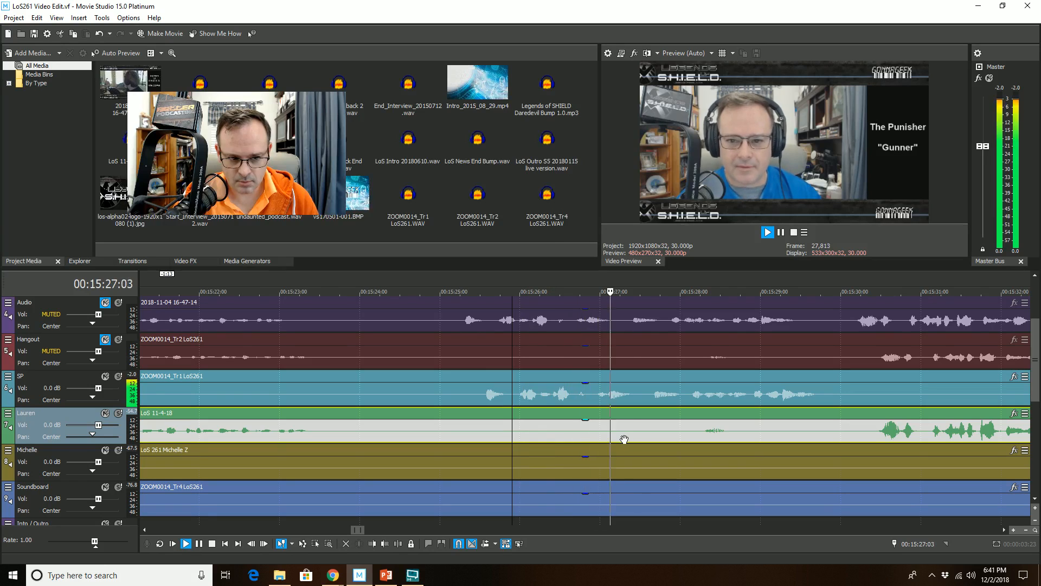
key(space)
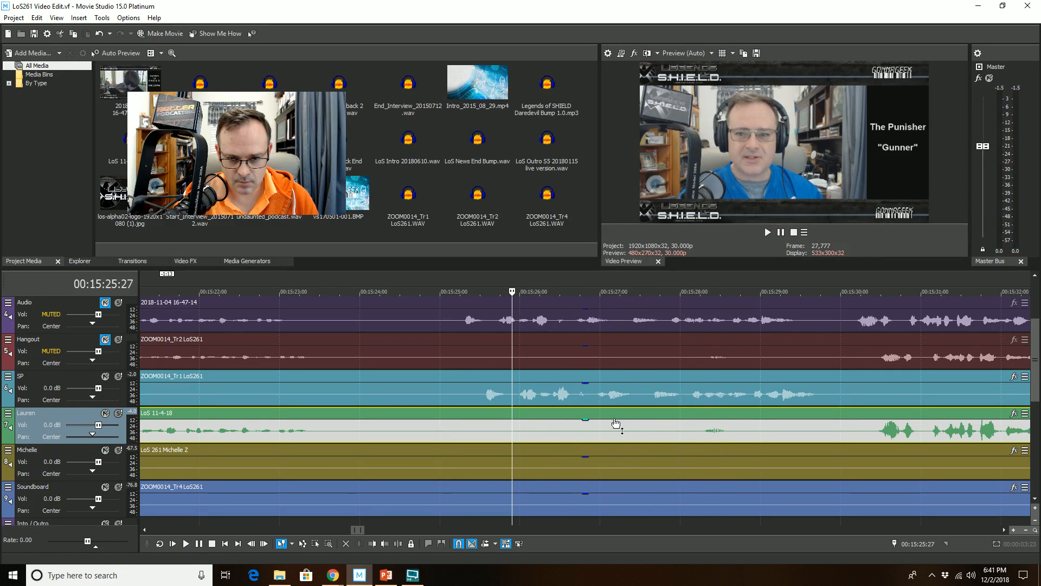
Step: Remove the Lauren clip's segment from 15:26:29 to 15:28:06 by splitting it and trimming the later part's start
click(597, 411)
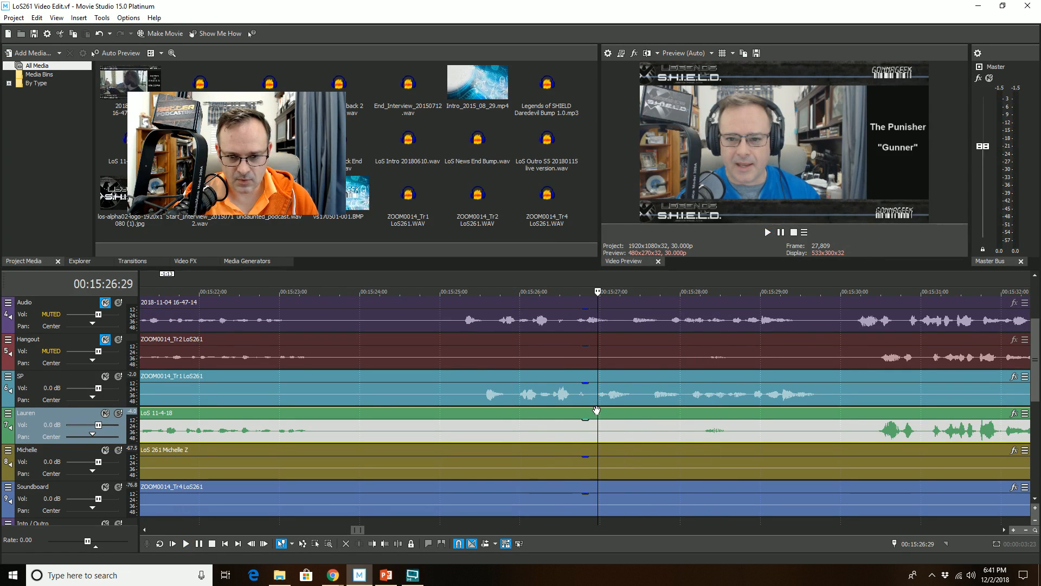
click(398, 544)
click(697, 426)
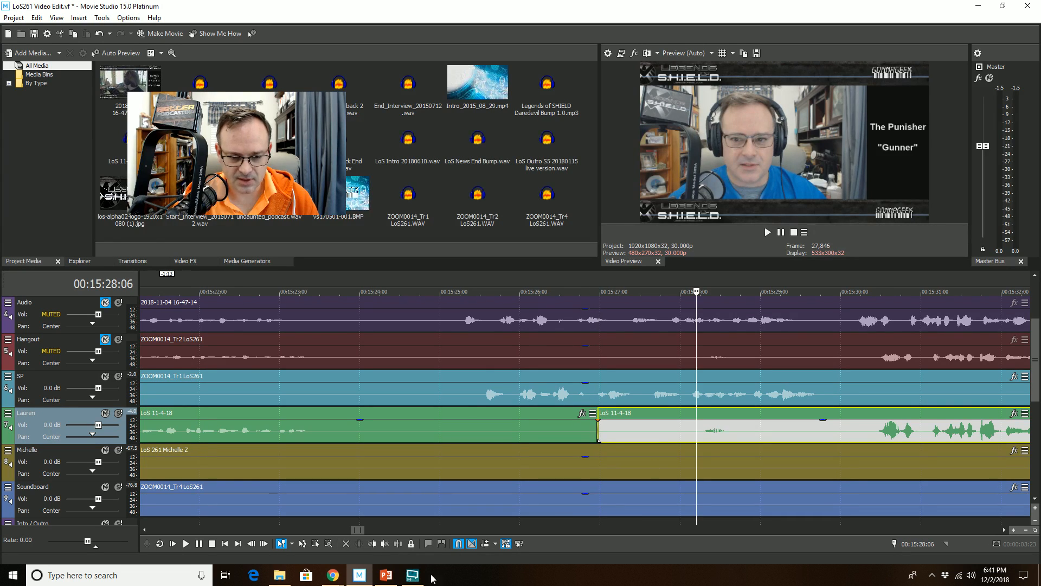
click(379, 545)
Step: Play back the edited section from the SP track and scan onward to the next unwanted Lauren passage
click(544, 375)
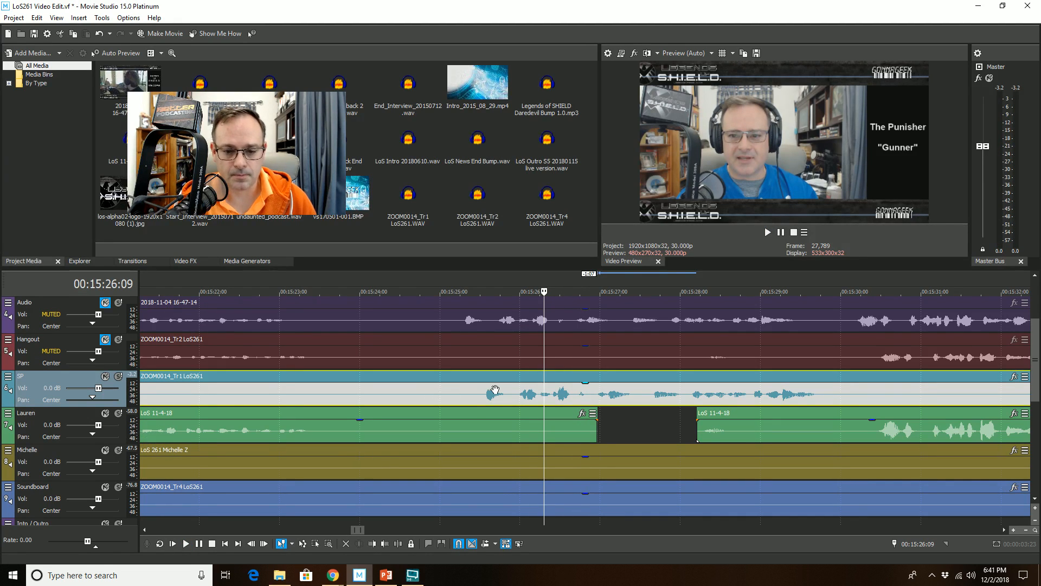
key(space)
scroll(510, 390, down, 2)
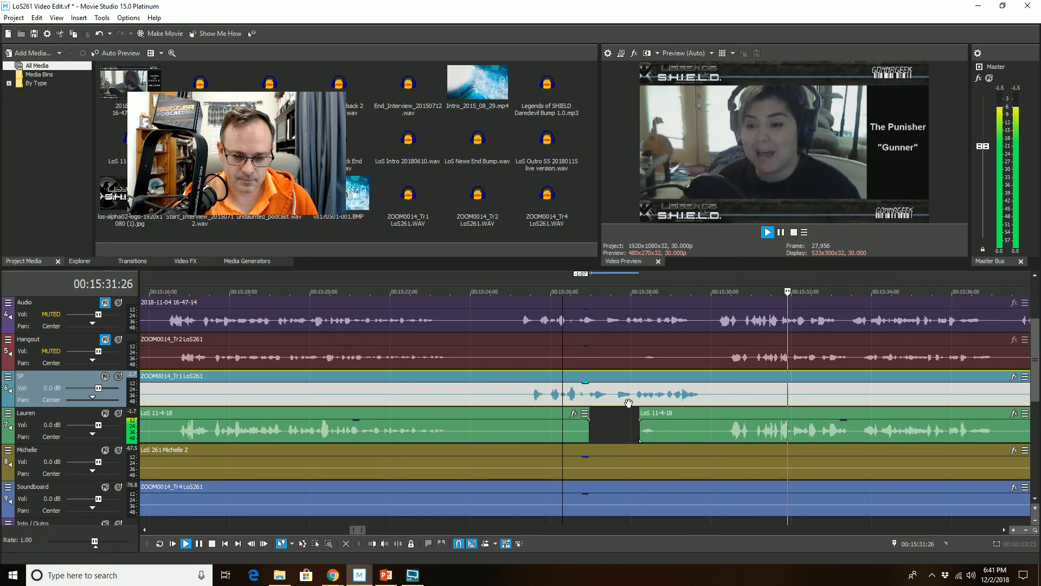
scroll(753, 429, down, 1)
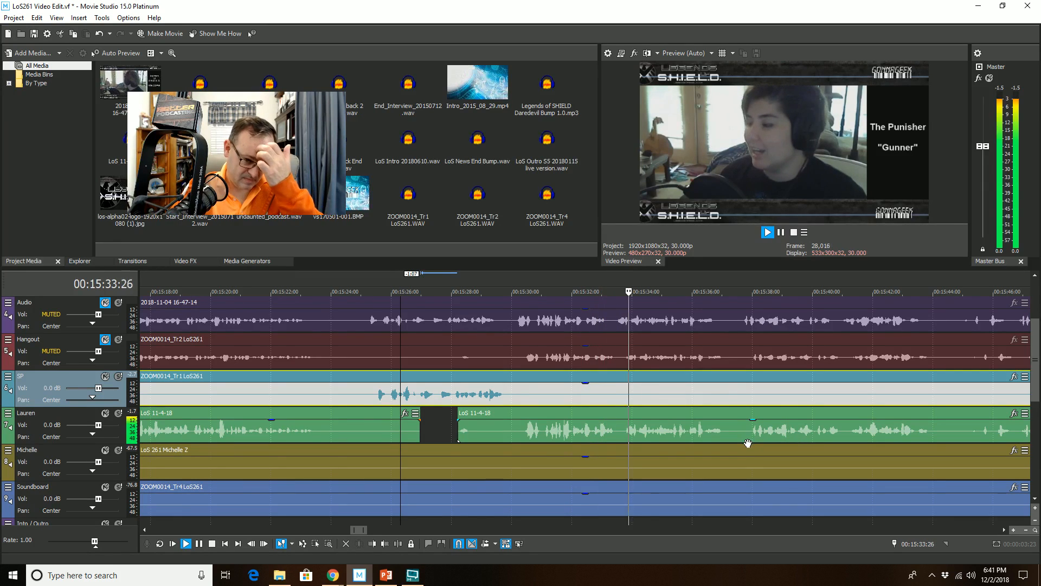
scroll(725, 462, down, 1)
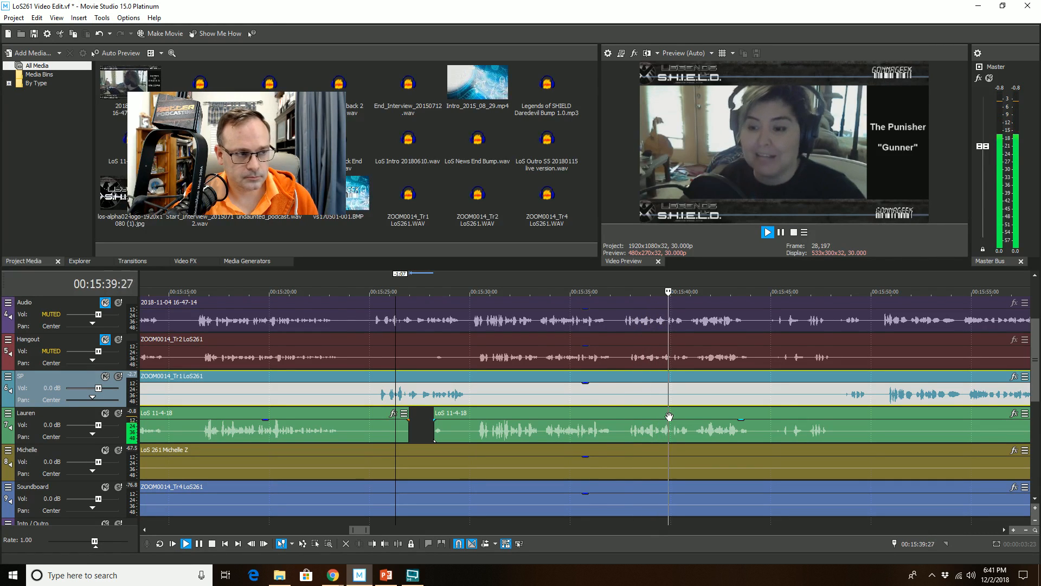
scroll(673, 400, down, 1)
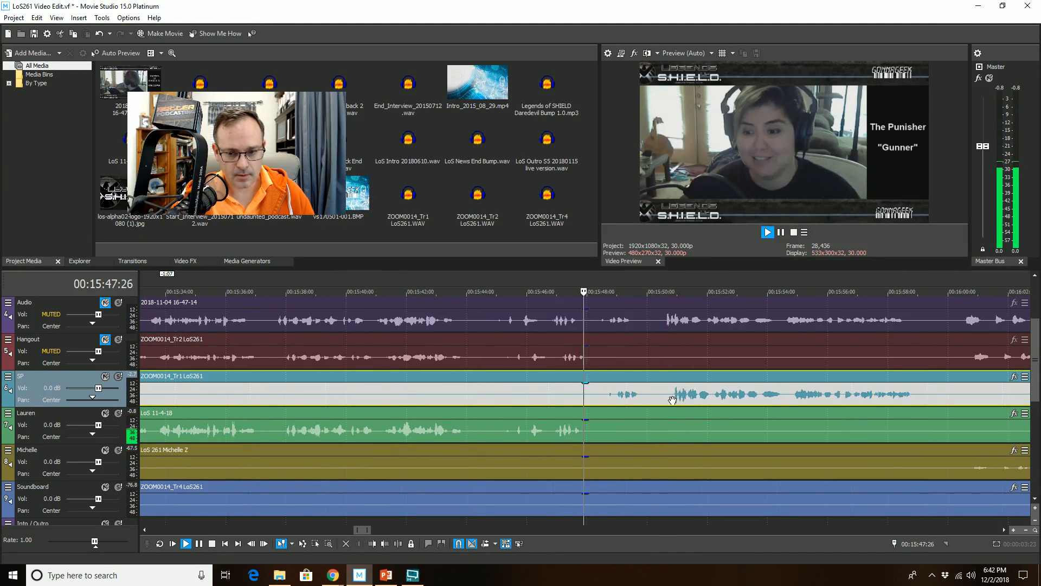
scroll(671, 400, up, 2)
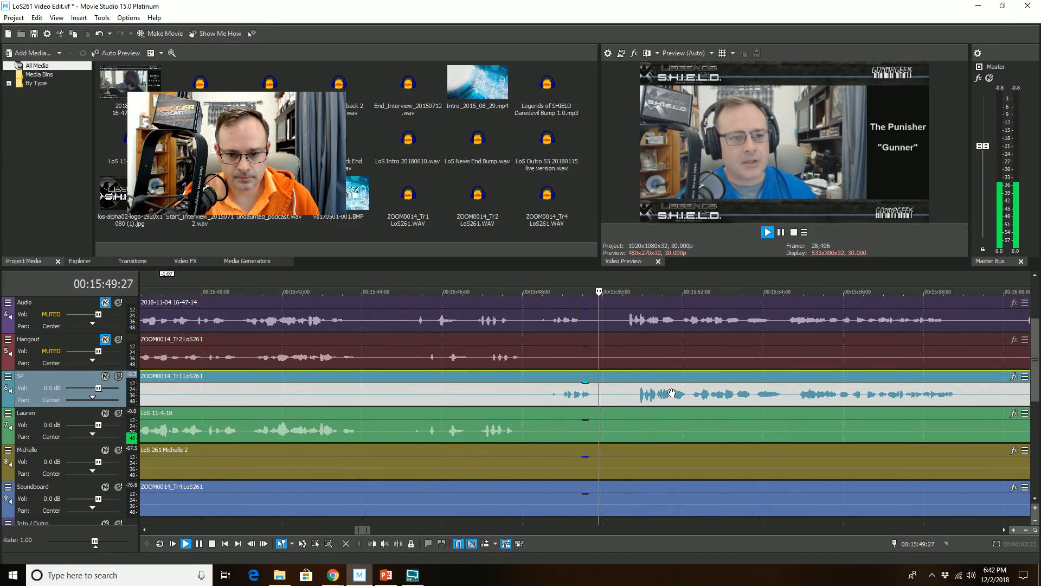
click(536, 379)
key(space)
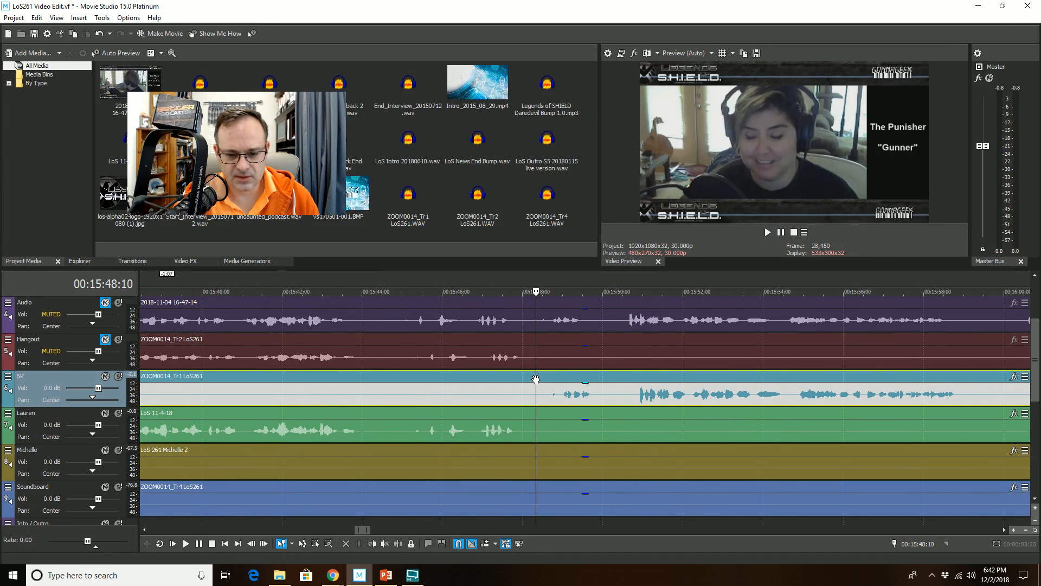
key(space)
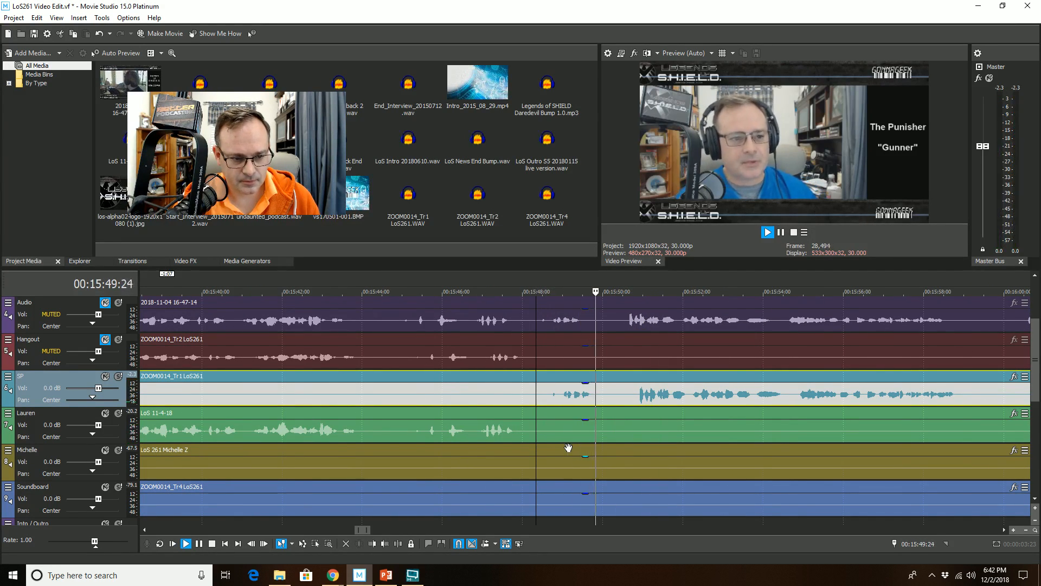
Step: Remove the Lauren clip's segment from 15:48:29 to 15:50:14 by splitting it and trimming the later part's start
click(561, 426)
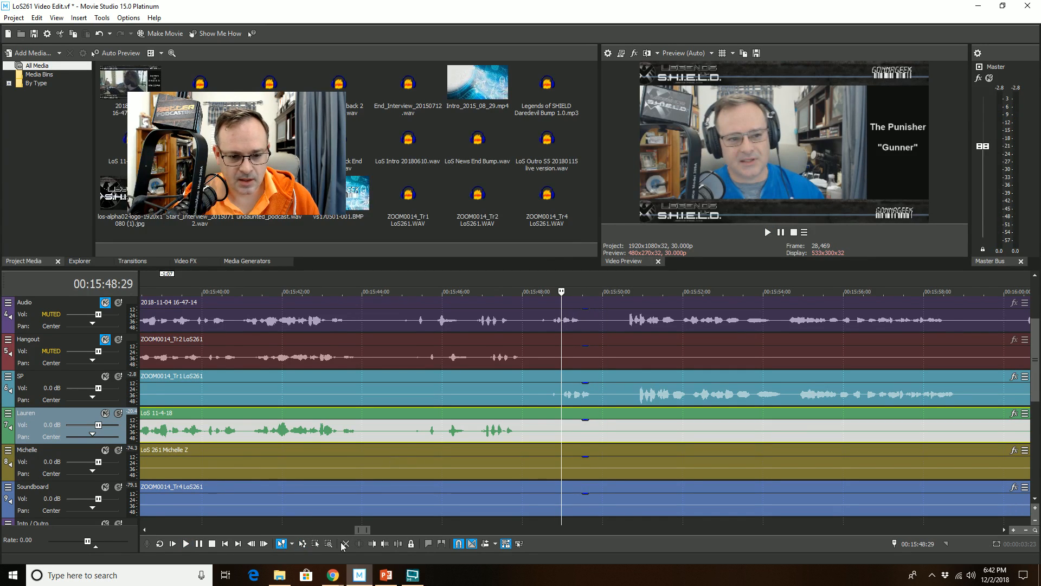
click(398, 544)
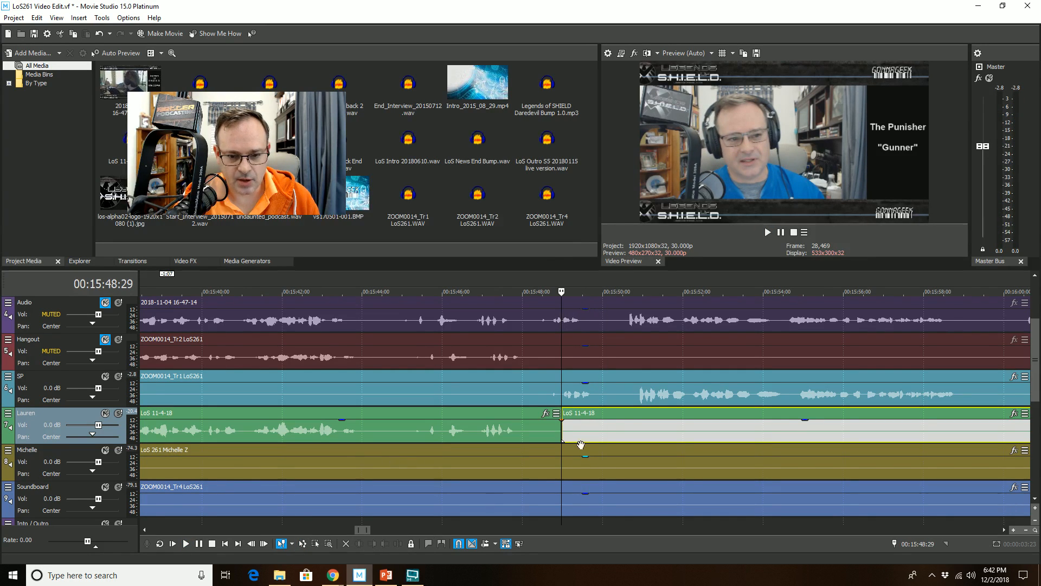
click(622, 426)
click(372, 544)
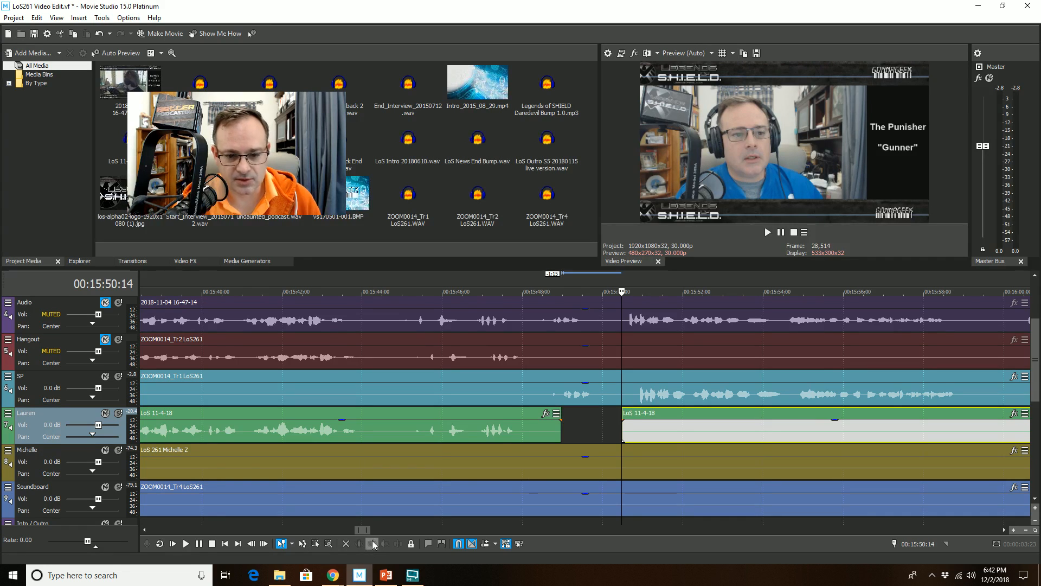
Step: Play back the timeline from just before the new cut to review it and find the next passage
click(530, 378)
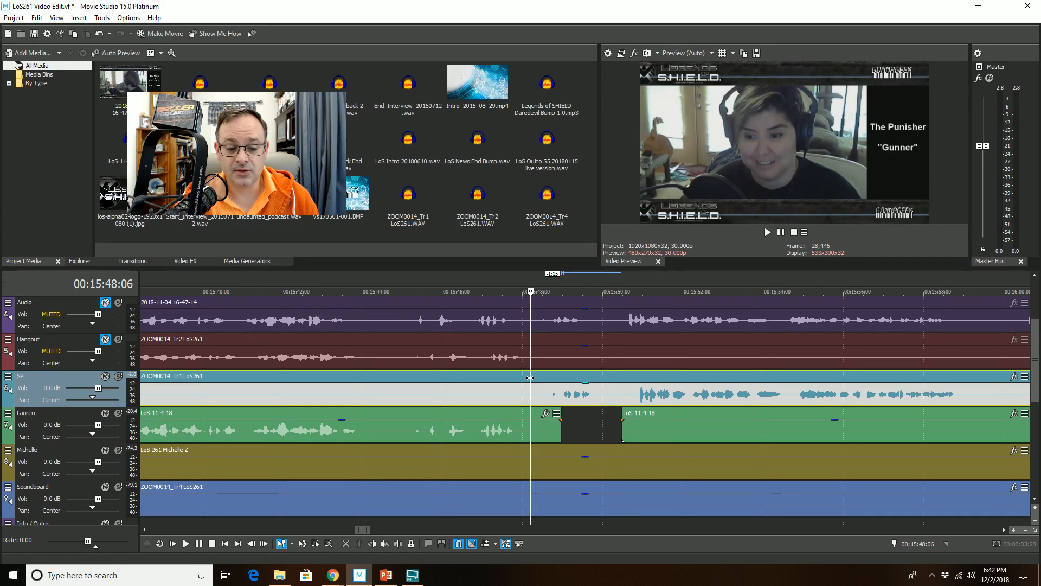
key(space)
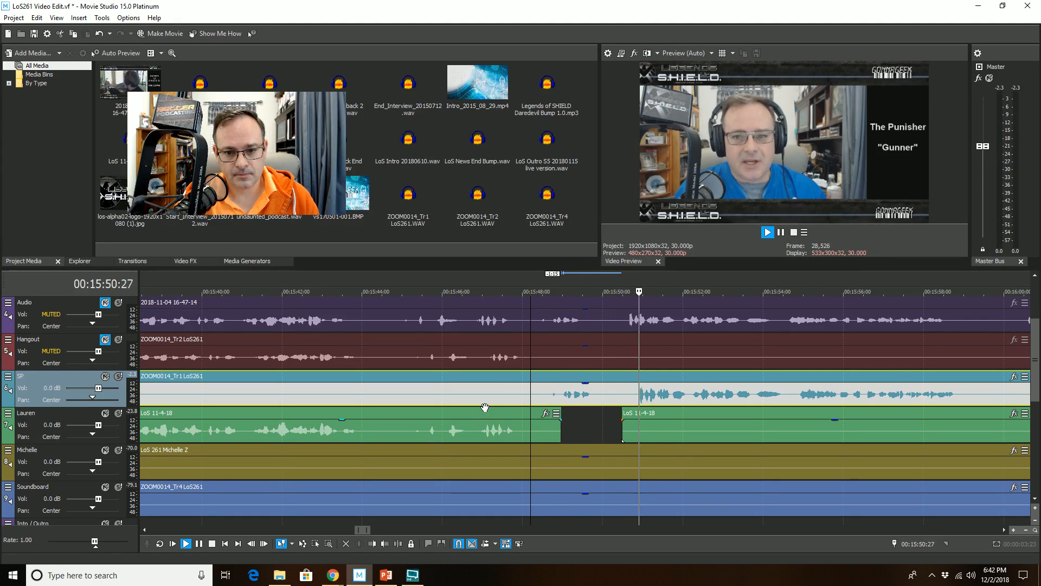
scroll(565, 401, down, 2)
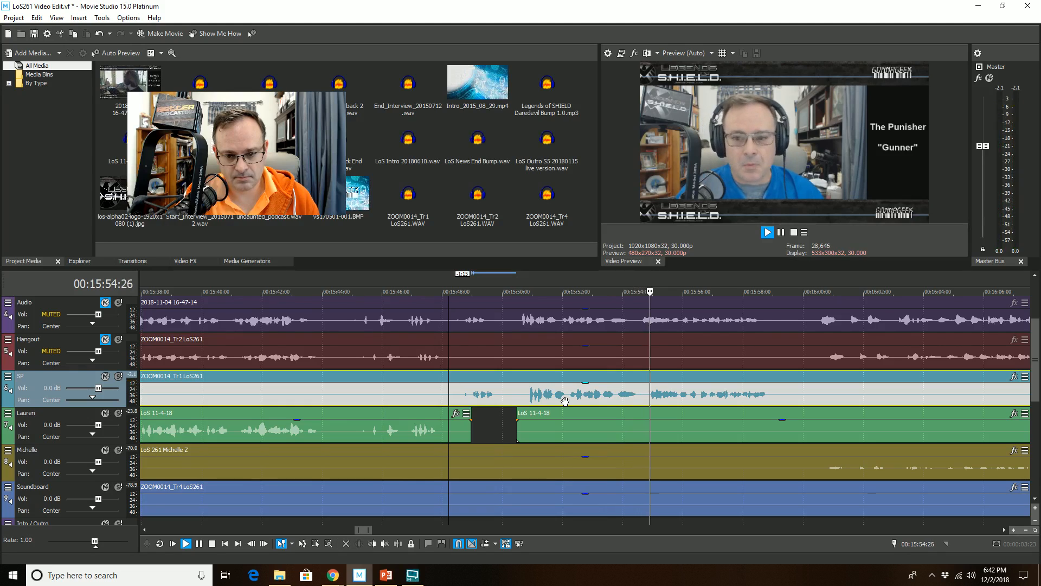
scroll(566, 400, down, 2)
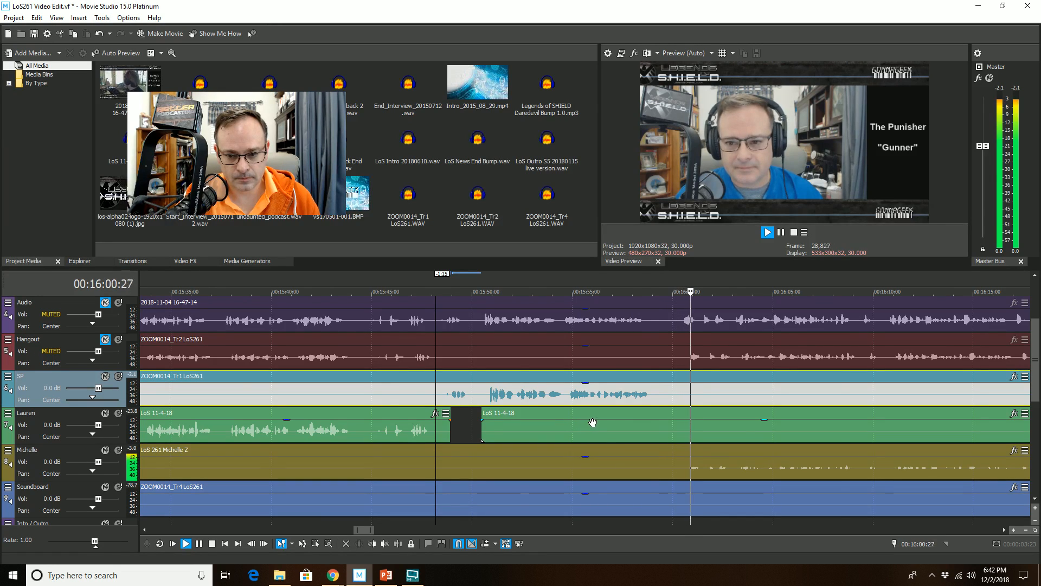
scroll(618, 415, up, 2)
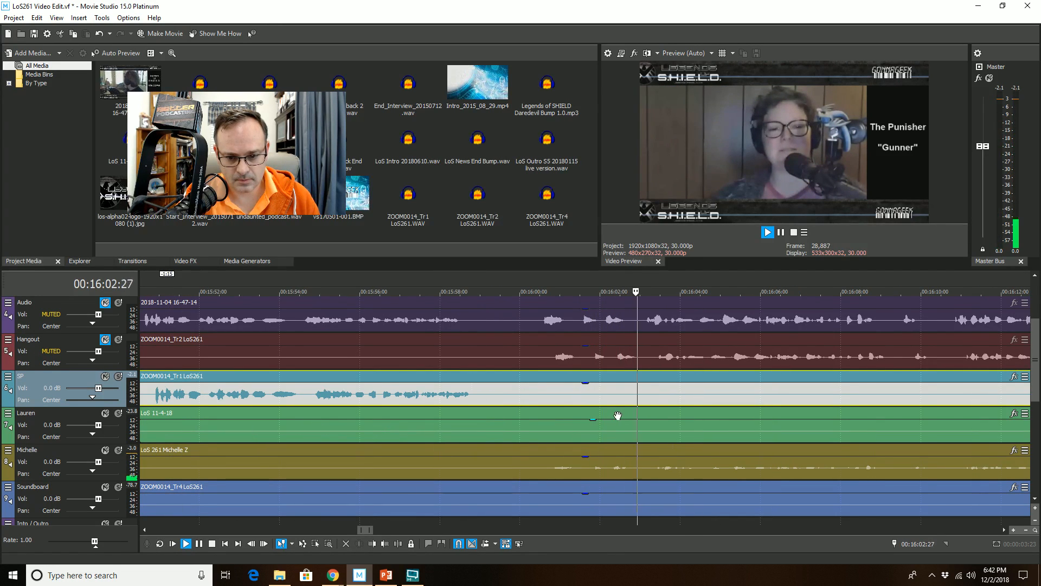
scroll(617, 417, up, 1)
key(space)
scroll(508, 472, down, 5)
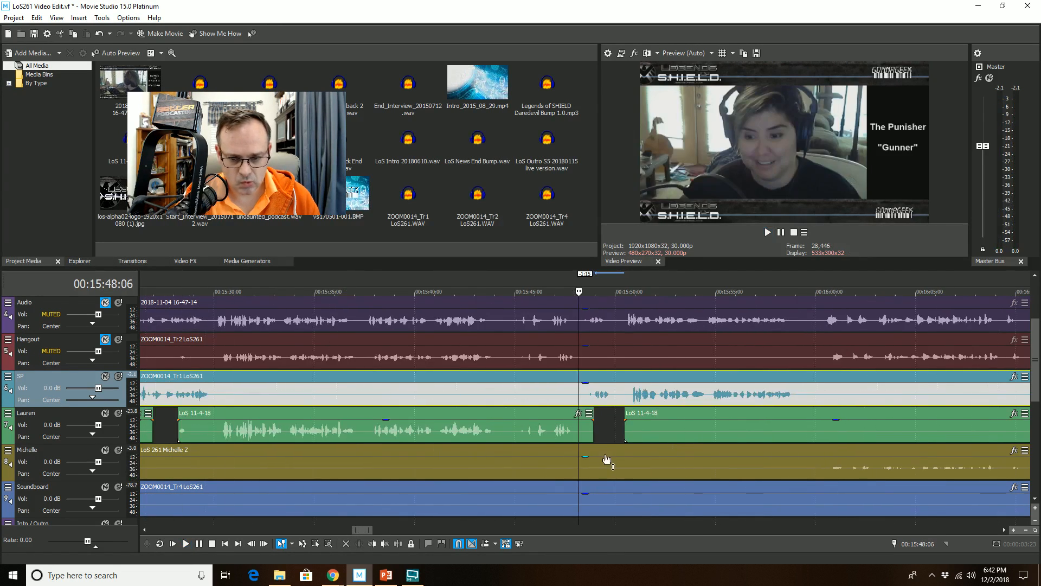
Step: Remove the Michelle clip's segment from 16:01:19 to 16:02:04 by splitting it and trimming the later part's start
click(716, 420)
scroll(716, 423, up, 5)
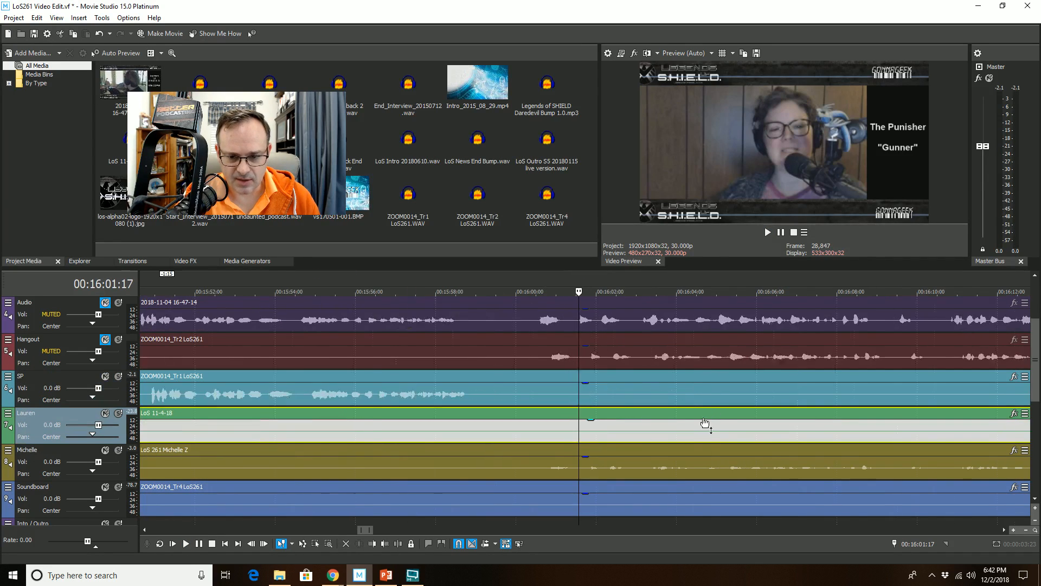
click(593, 472)
scroll(592, 472, up, 2)
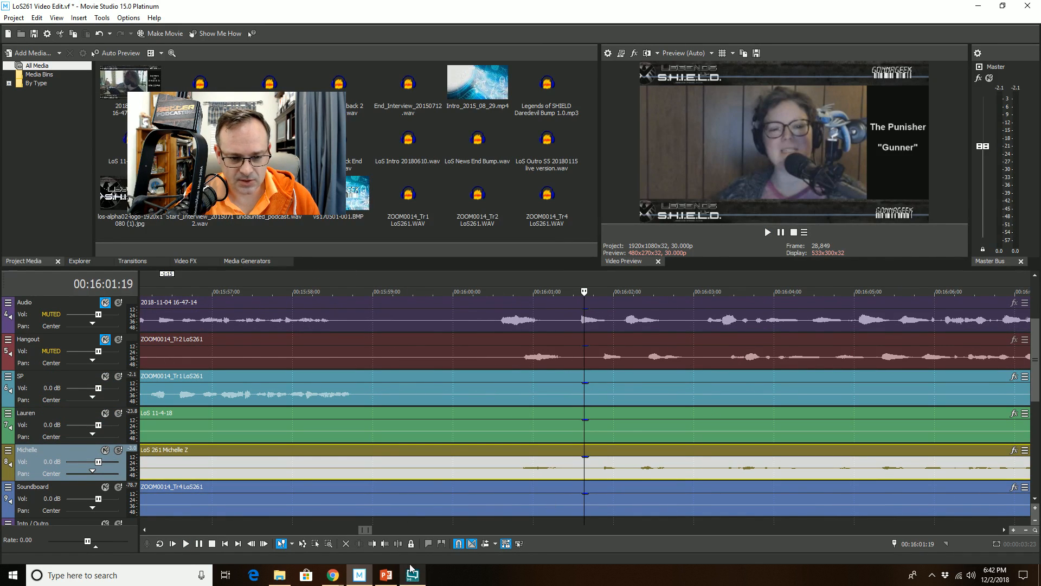
key(s)
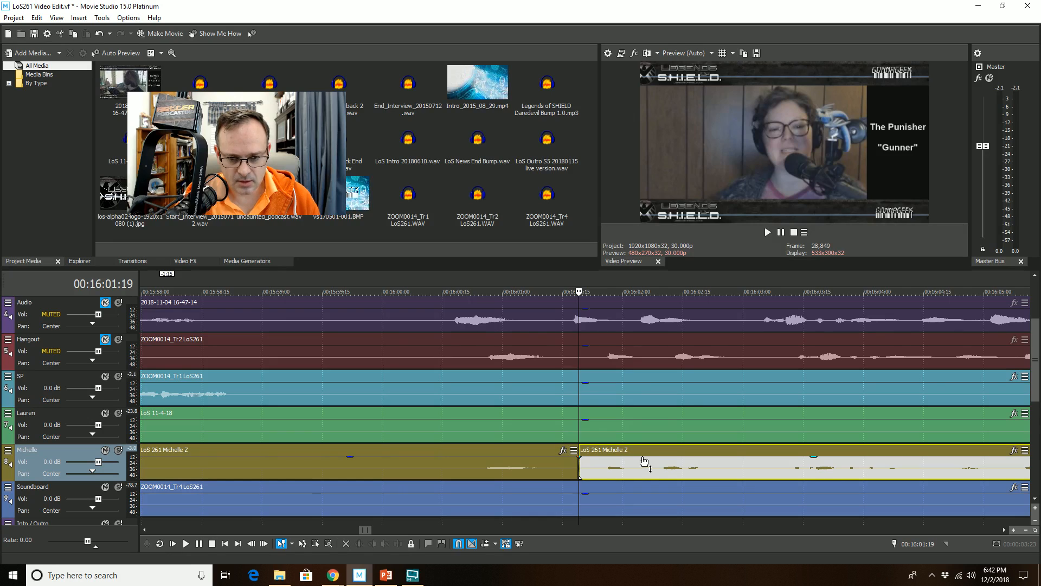
click(640, 451)
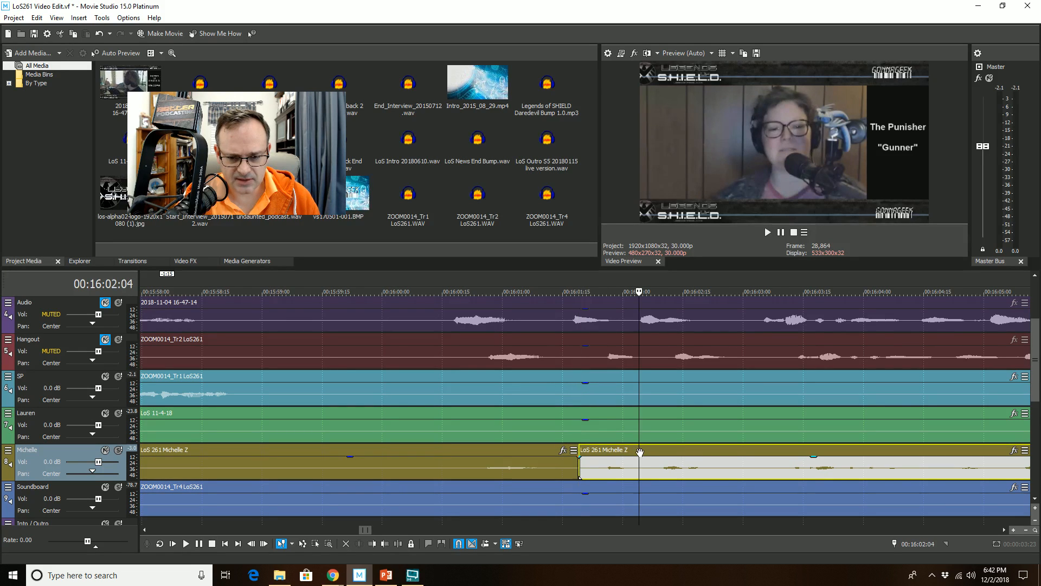
click(372, 543)
Step: Play back the timeline from about 16:00 to review the Michelle cut
scroll(491, 464, down, 2)
click(497, 378)
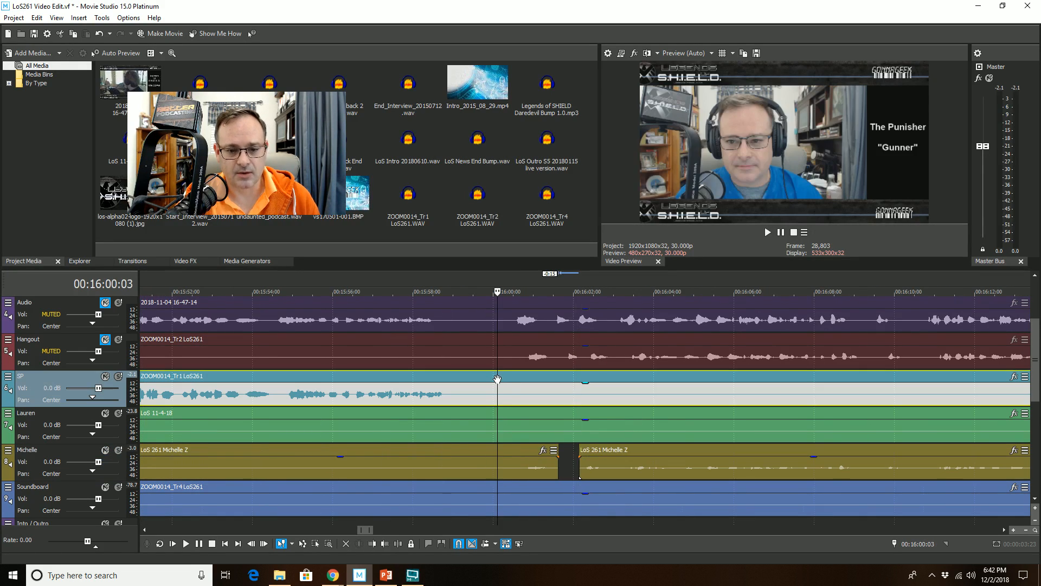
key(space)
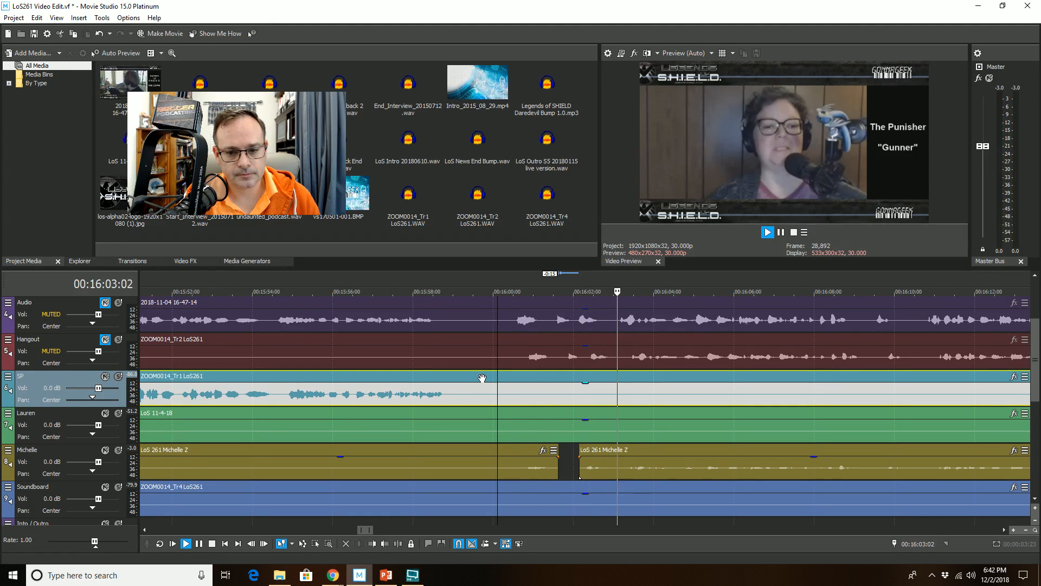
scroll(569, 418, down, 2)
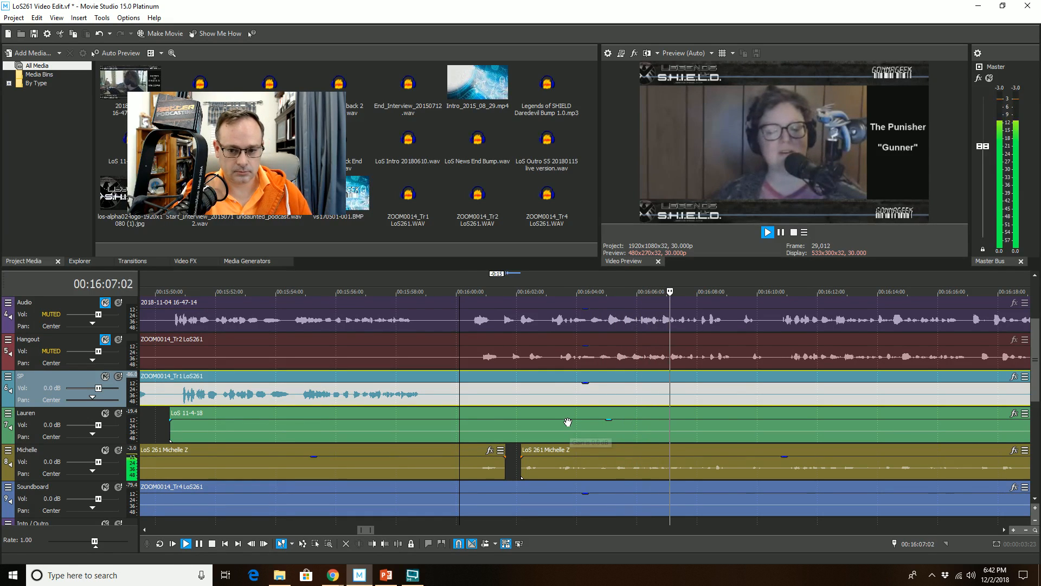
scroll(566, 426, down, 2)
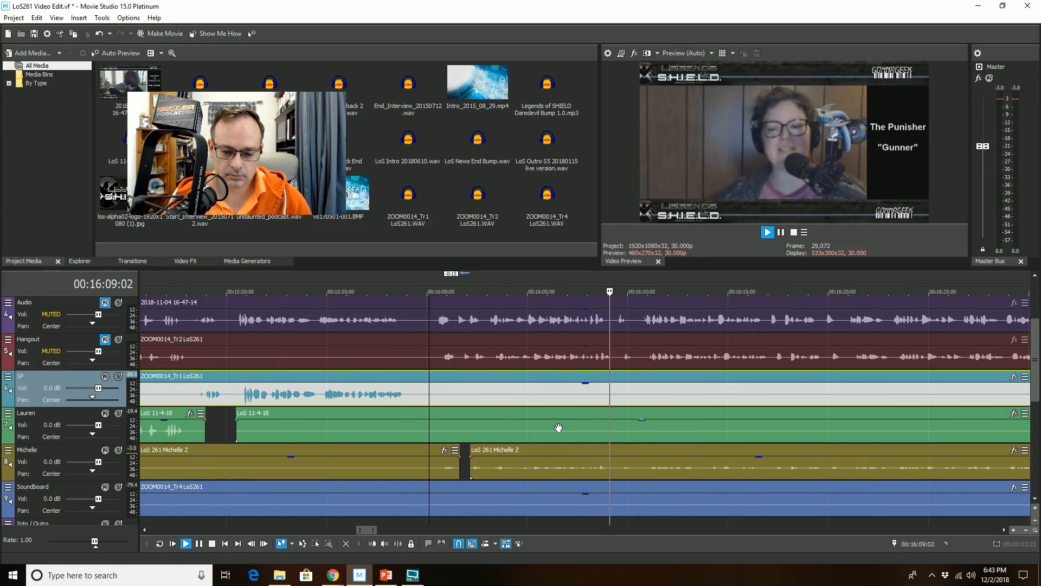
Step: Trim the start of the later Lauren clip to 16:10:21
click(585, 414)
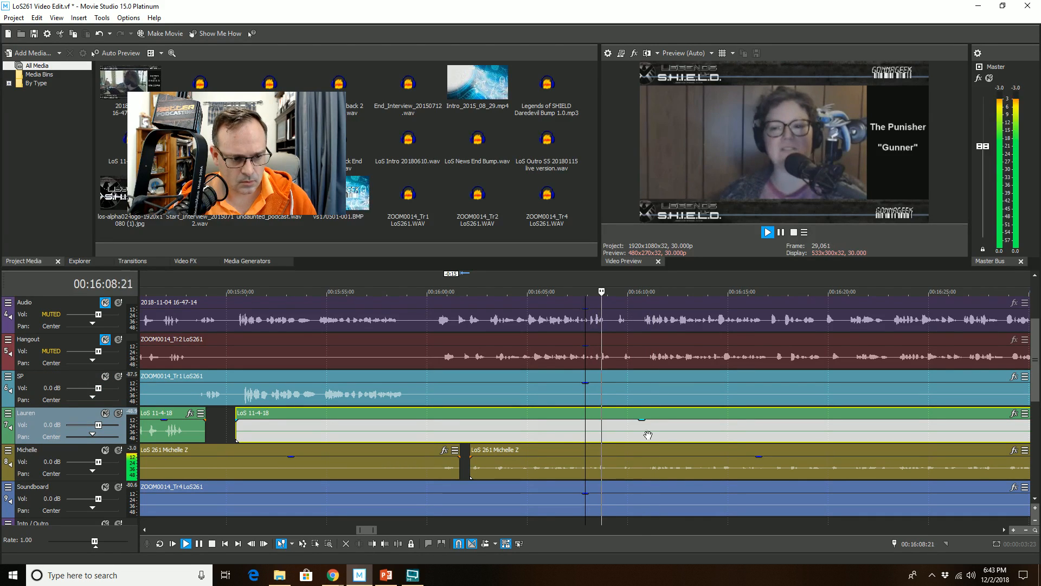
key(space)
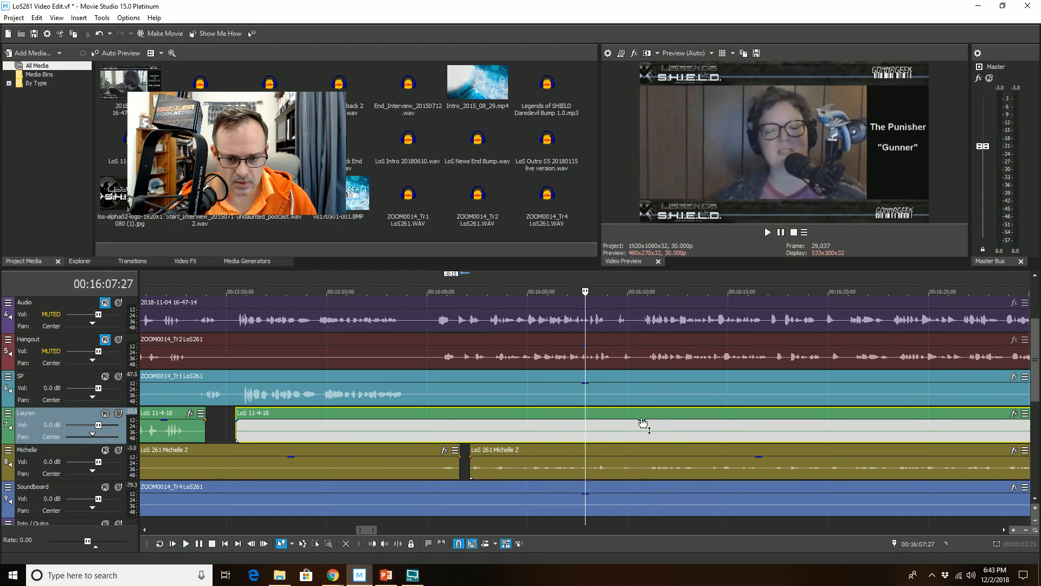
click(641, 421)
click(372, 544)
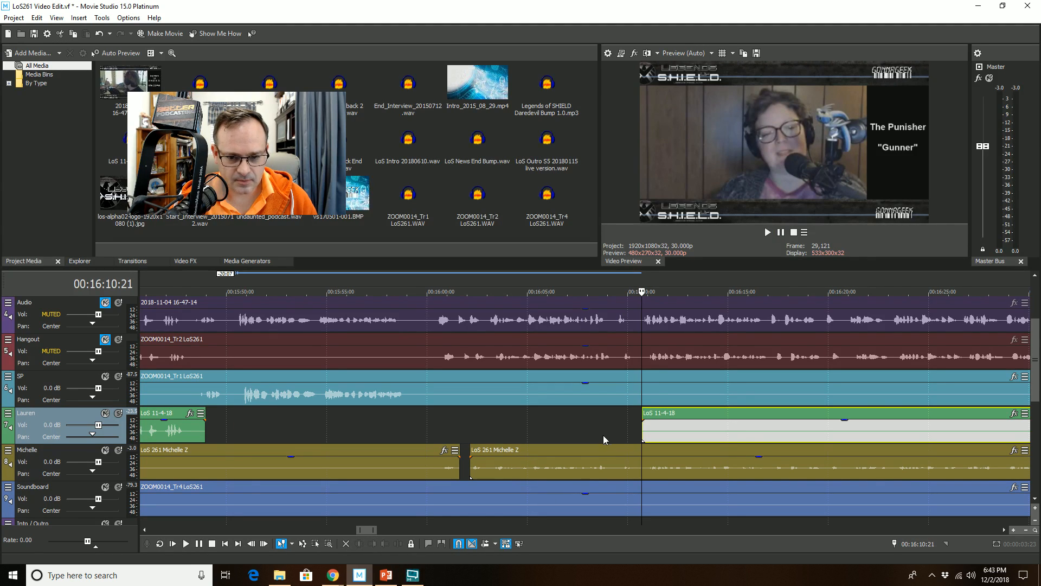
Step: Open the Lauren track's Audio Track FX chain to inspect its Track Noise Gate settings, then close it
click(591, 414)
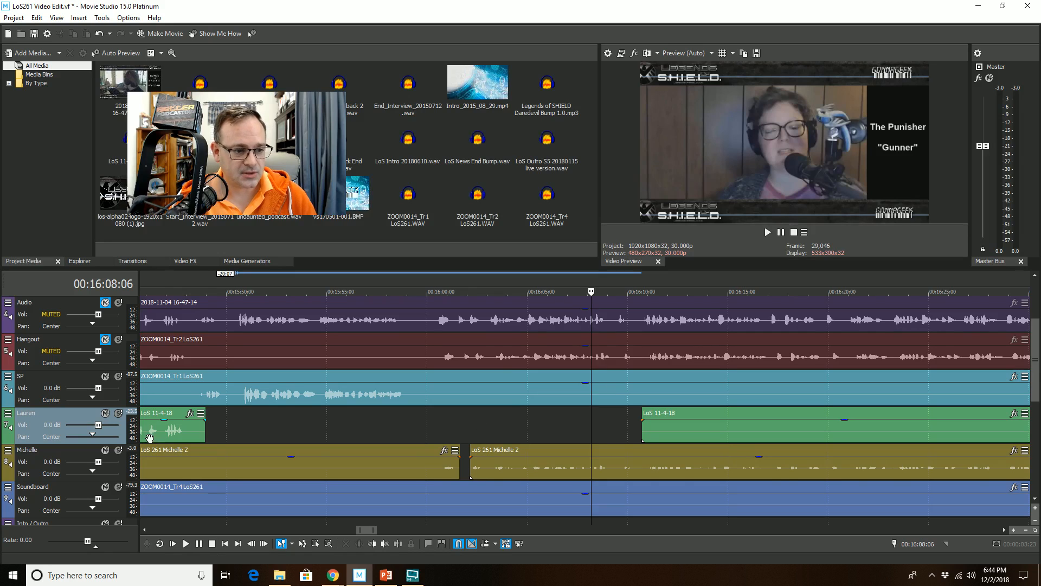
right_click(21, 425)
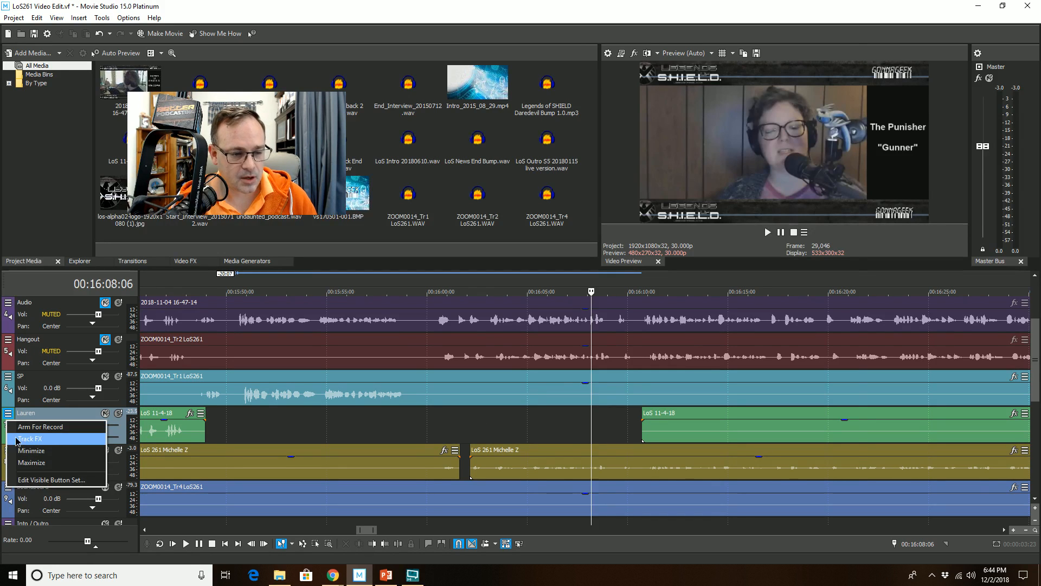
click(33, 440)
click(588, 80)
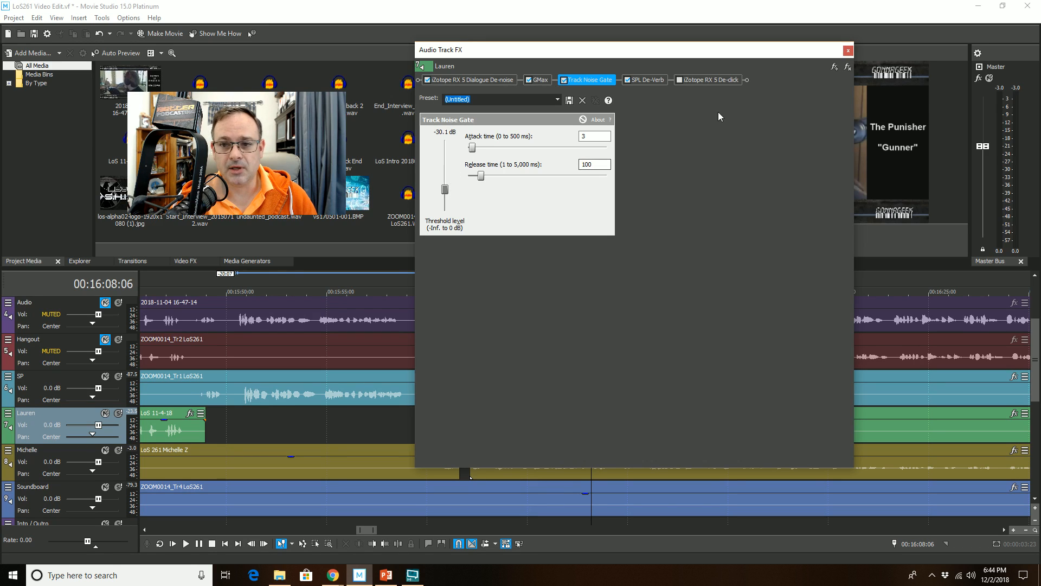
click(848, 50)
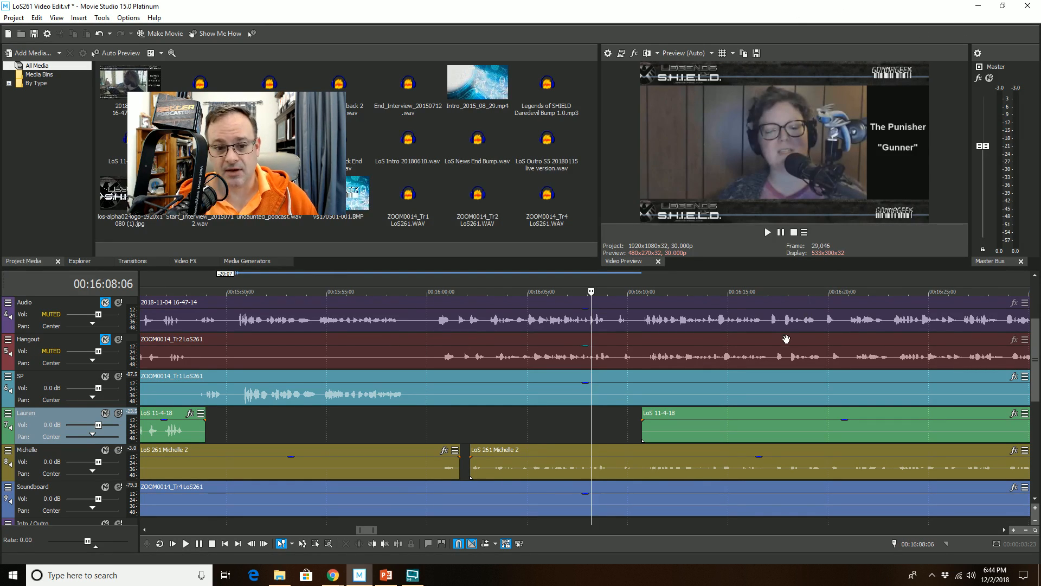
Step: Play back the timeline from 16:08:06 to review the Lauren trim and find the next passage
scroll(785, 339, down, 1)
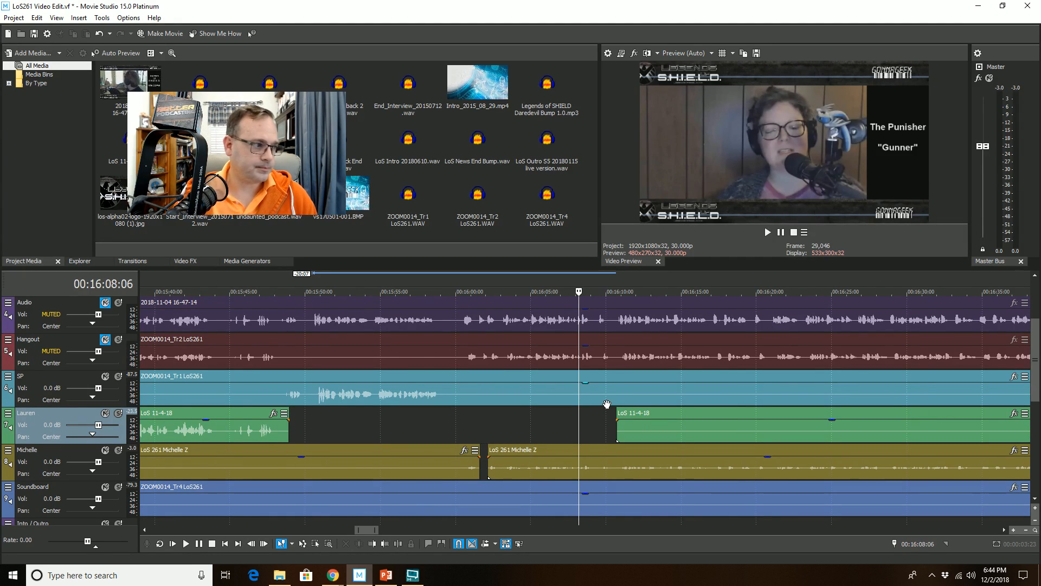
key(space)
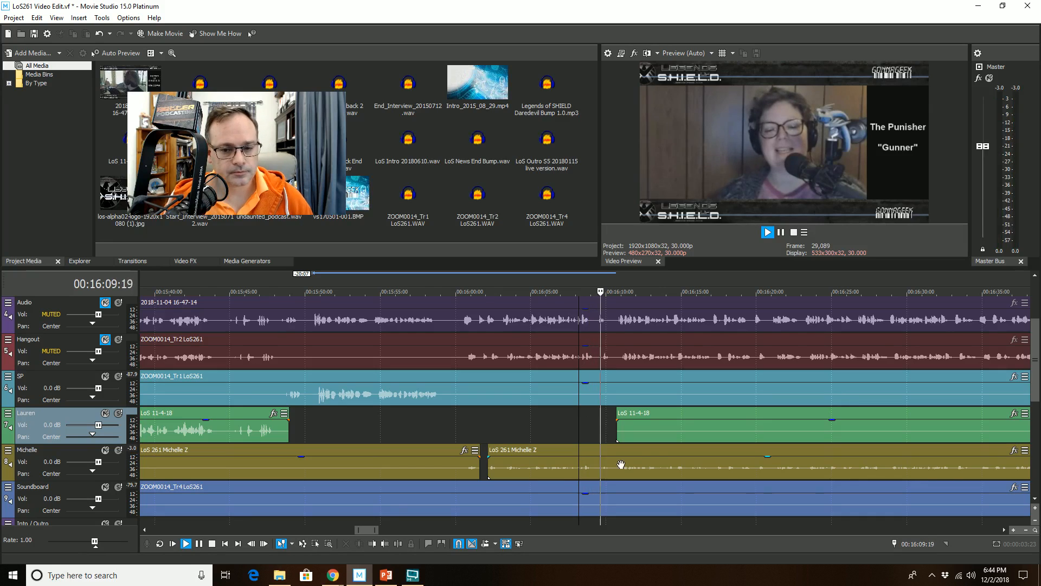
scroll(675, 461, up, 5)
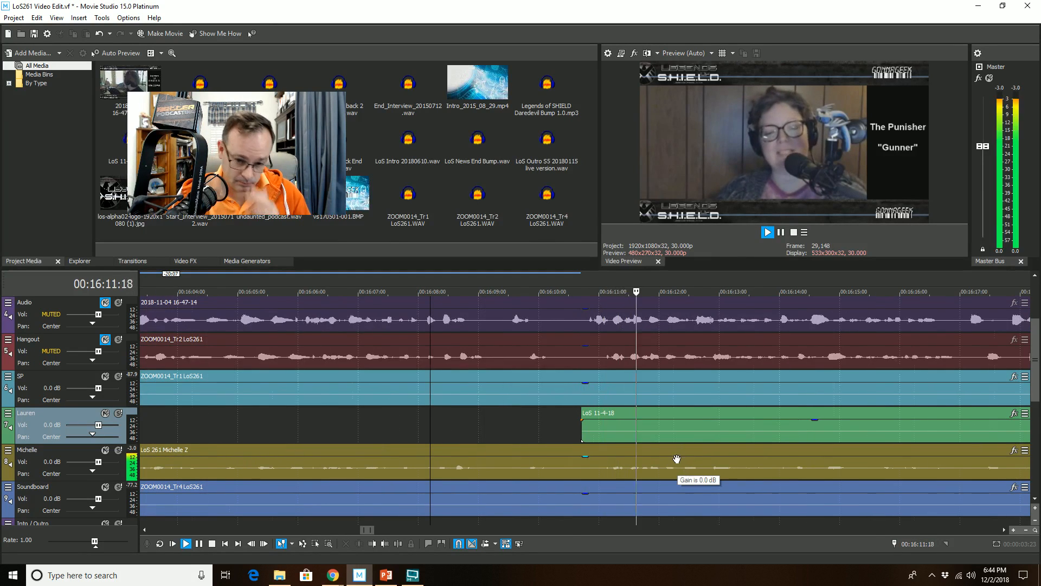
scroll(676, 460, down, 1)
scroll(677, 461, down, 1)
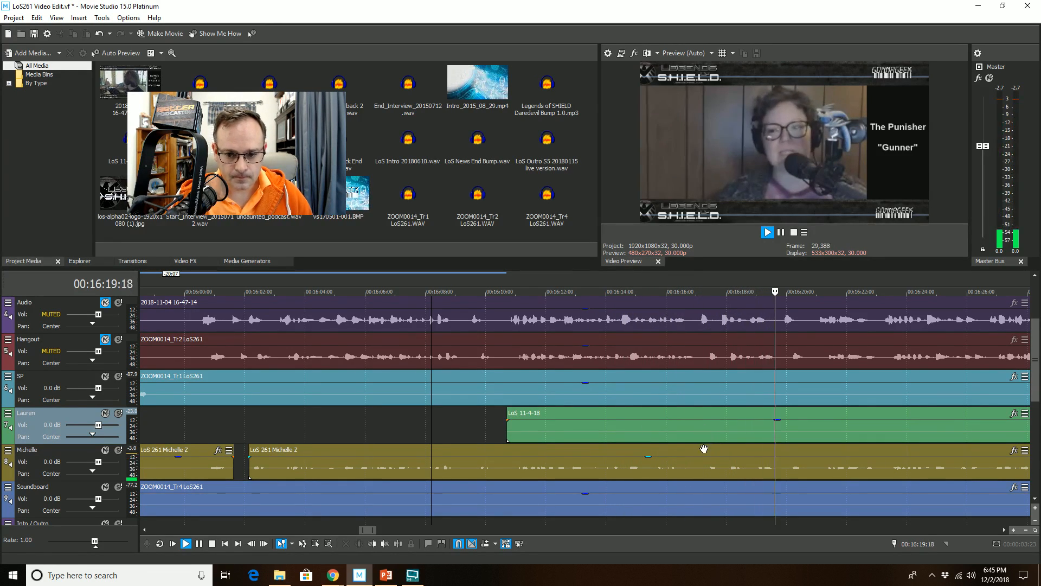
Step: Remove the Michelle clip's segment from 16:17:05 to 16:17:26 by splitting it and trimming the later part's start
click(699, 458)
key(space)
scroll(683, 474, up, 4)
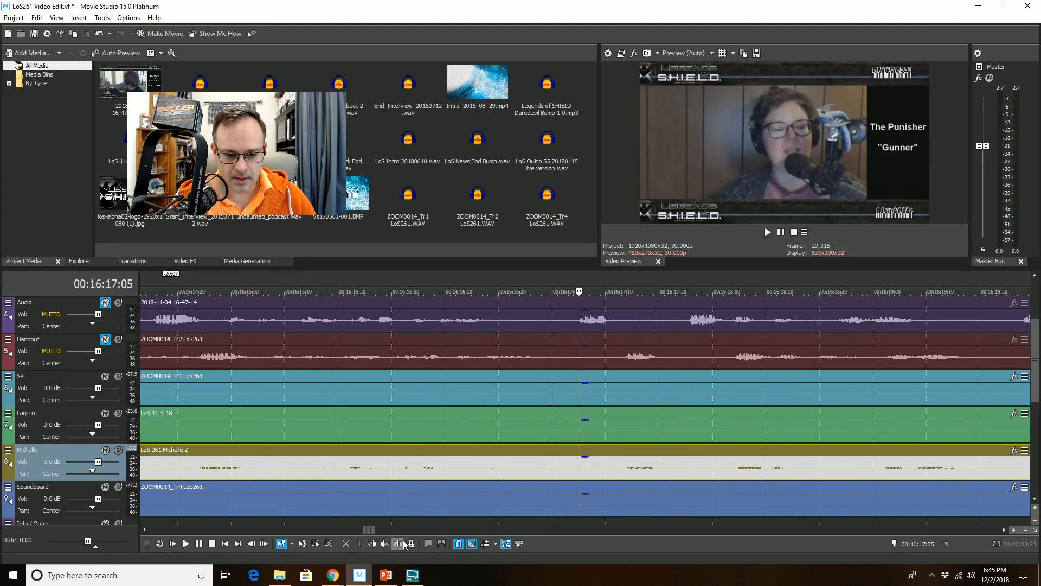
click(401, 544)
click(691, 453)
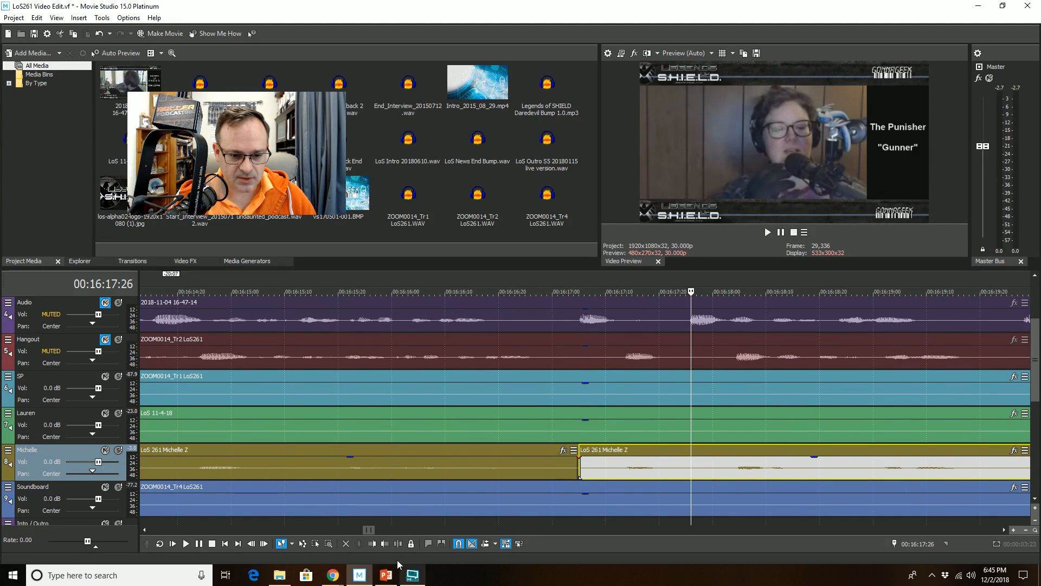
click(372, 543)
Step: Play back the timeline from 16:16:07 to review the new Michelle cut
scroll(597, 458, down, 4)
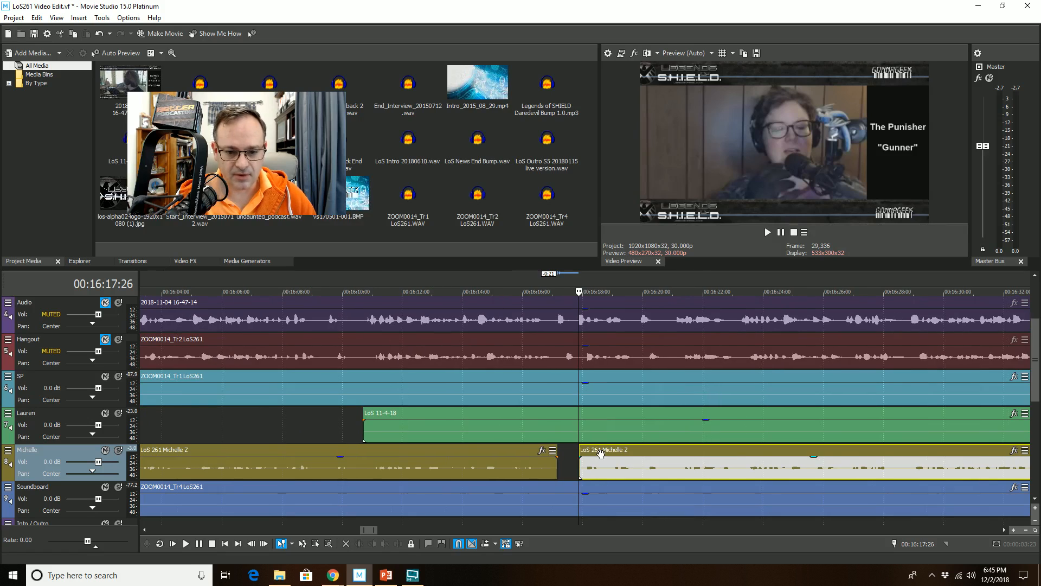
scroll(502, 447, down, 3)
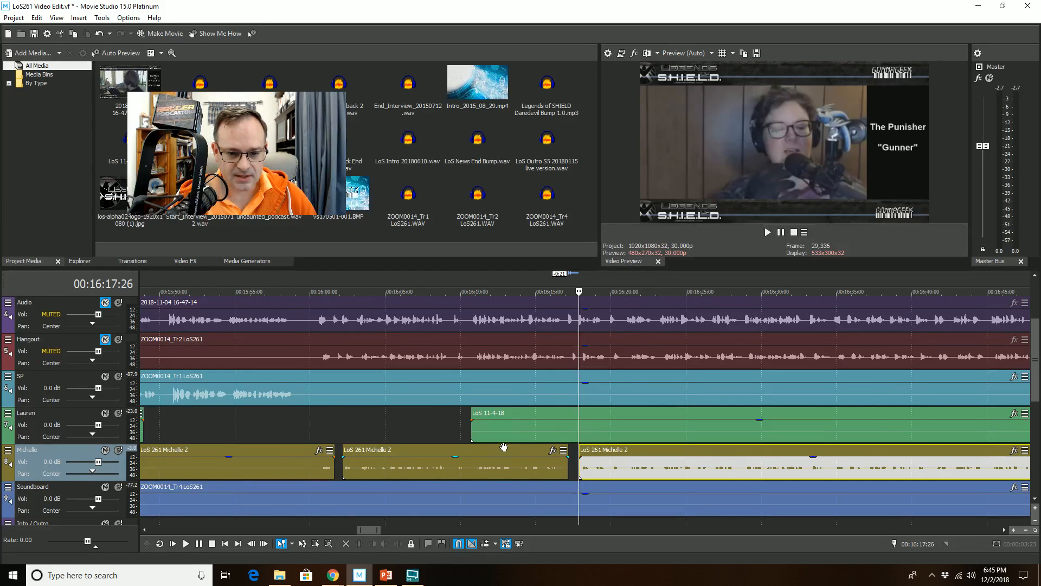
click(554, 425)
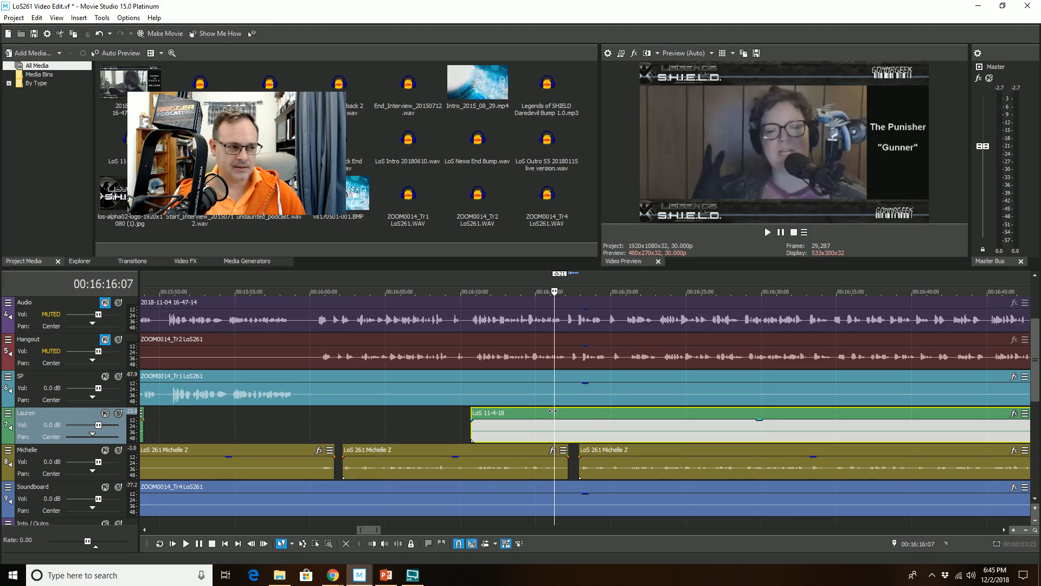
key(space)
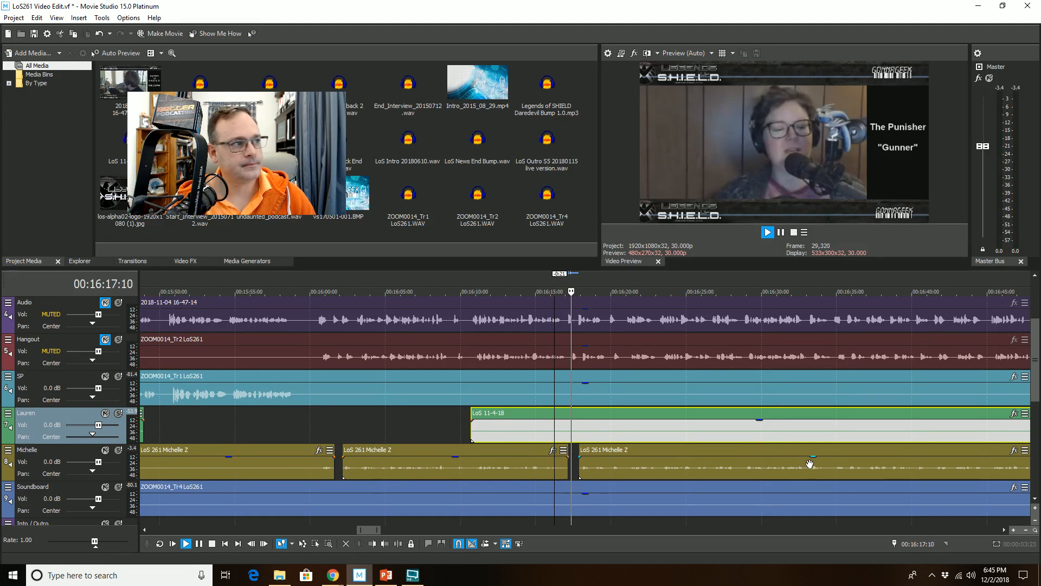
Step: Remove the Michelle clip's segment from 16:19:29 to 16:20:22 by splitting it and trimming the later part's start
scroll(908, 469, up, 5)
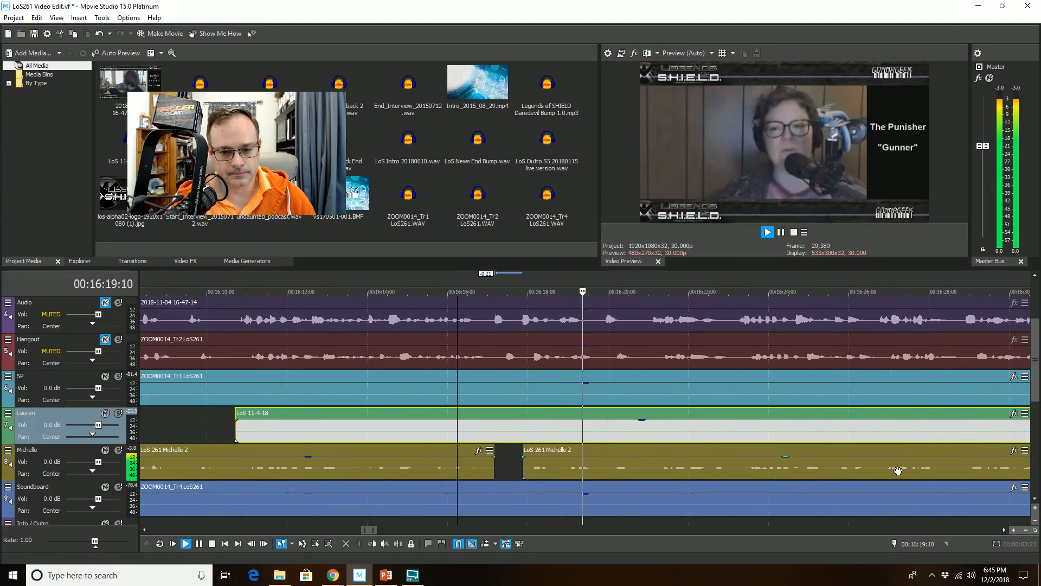
click(610, 462)
key(space)
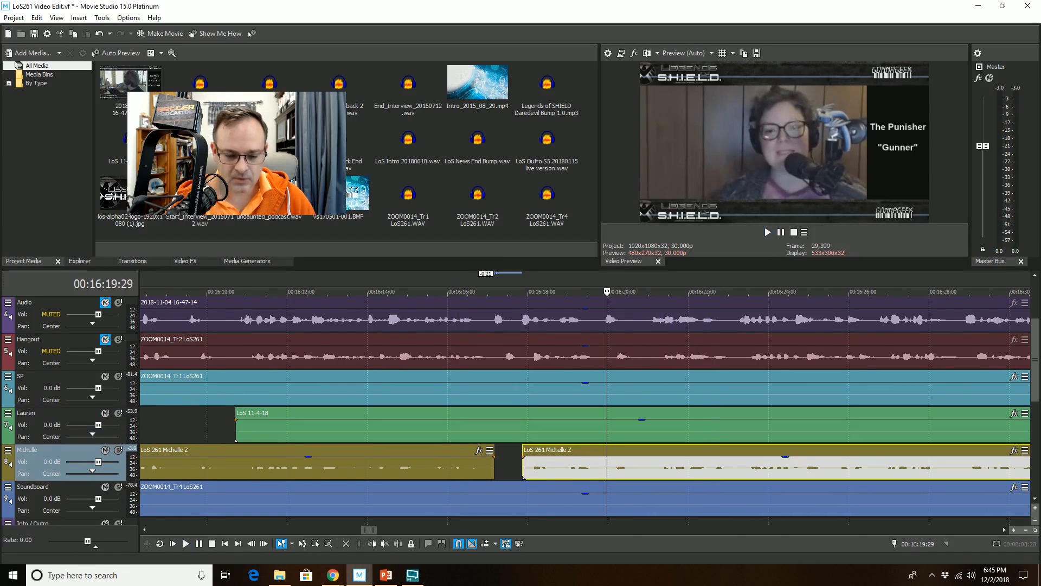
click(399, 543)
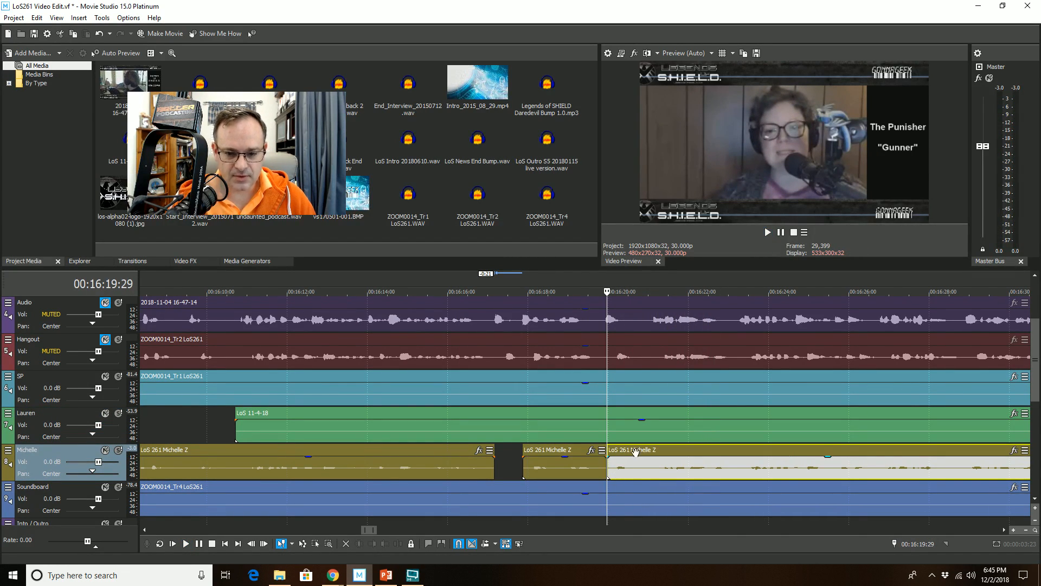
click(637, 450)
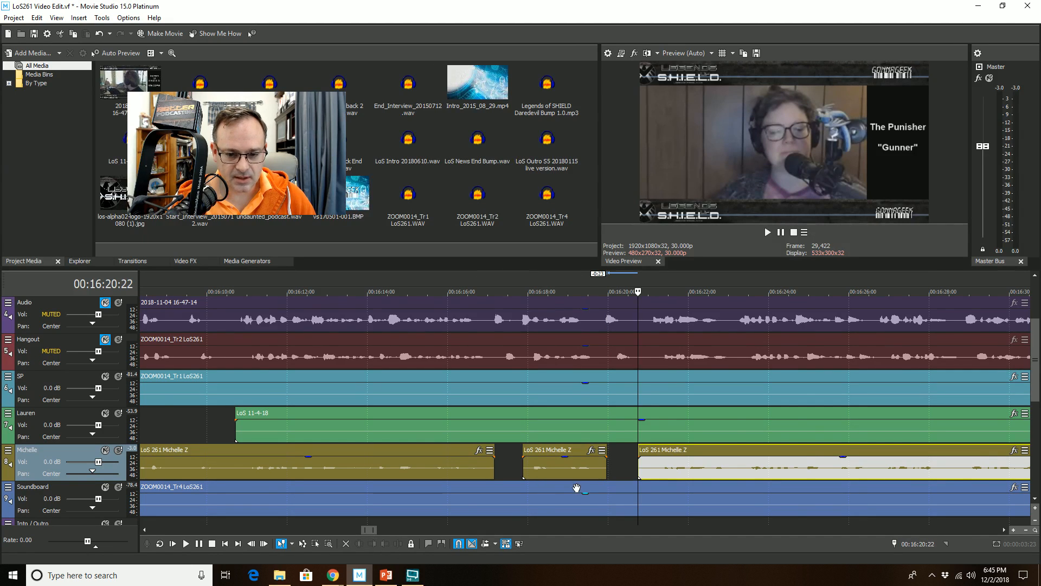
Step: Play back the timeline from 16:19:03 to review the Michelle cuts and find the next passage
scroll(577, 488, down, 3)
scroll(576, 488, down, 1)
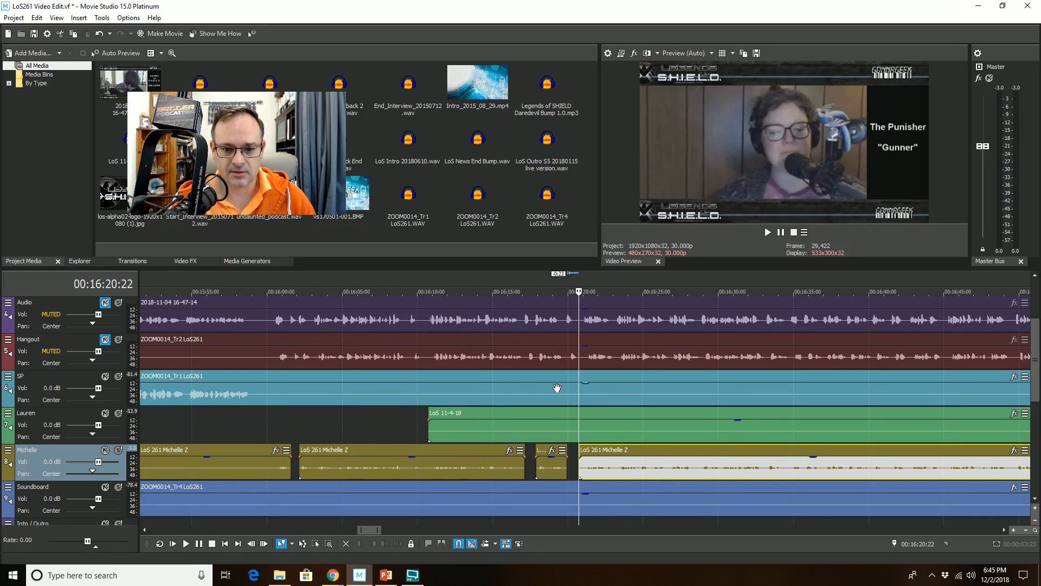
click(554, 378)
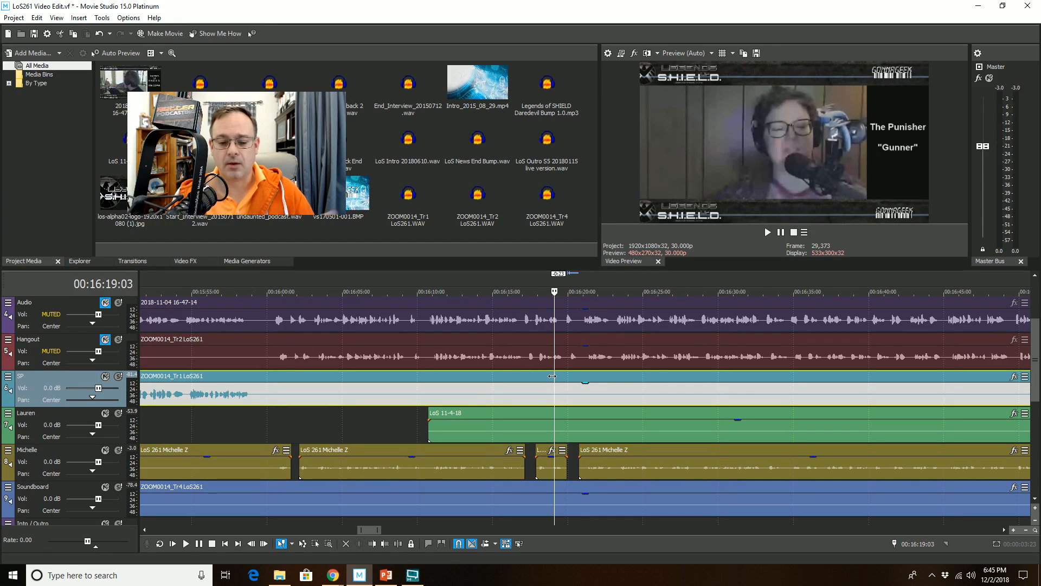
key(space)
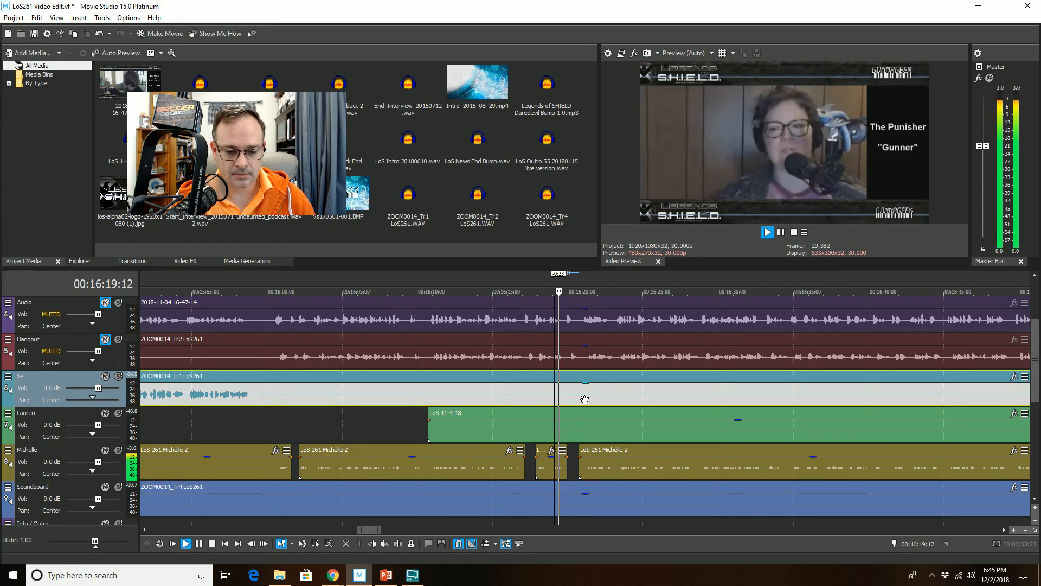
scroll(586, 399, up, 3)
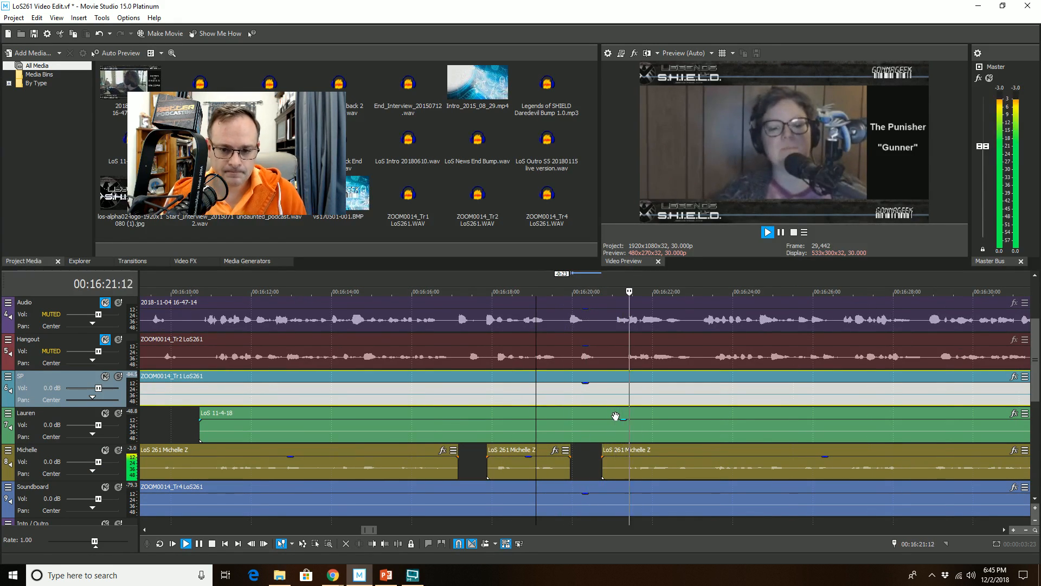
scroll(617, 415, up, 2)
scroll(617, 415, down, 2)
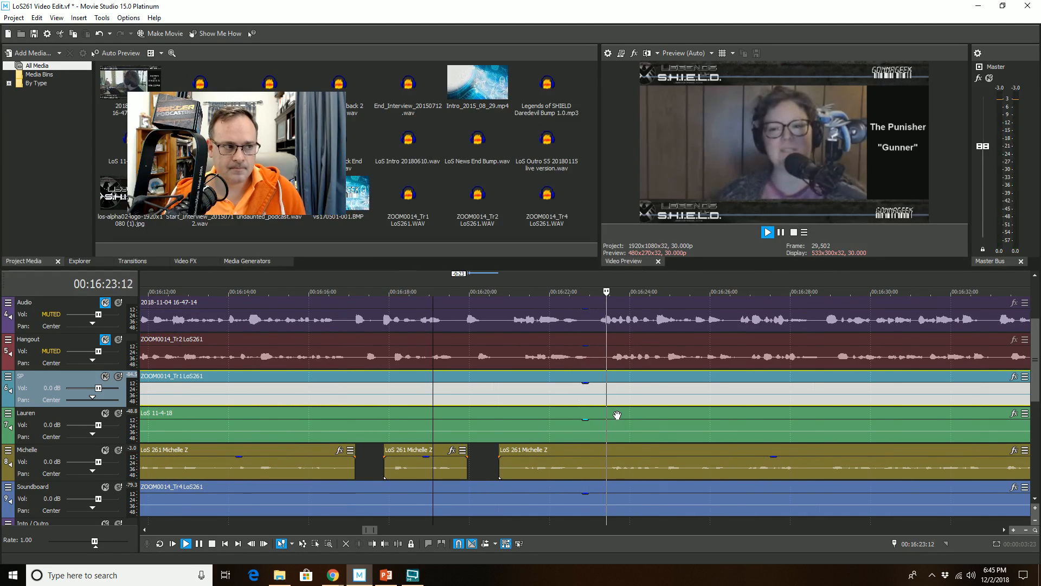
scroll(605, 437, down, 2)
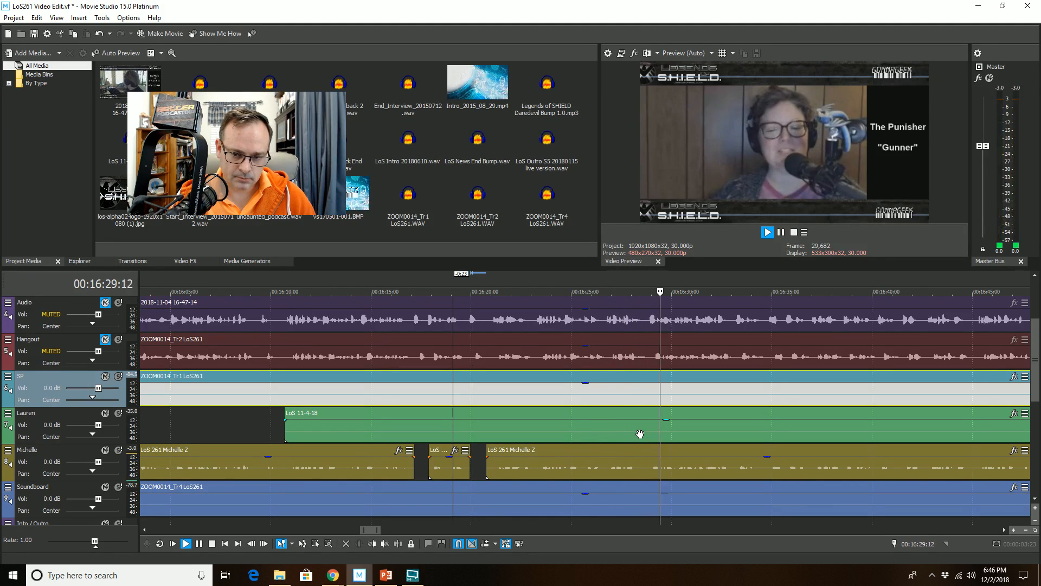
Step: Remove the Michelle clip's segment from 16:28:27 to 16:29:10 by splitting it and trimming the earlier part's end
click(645, 448)
scroll(646, 460, up, 5)
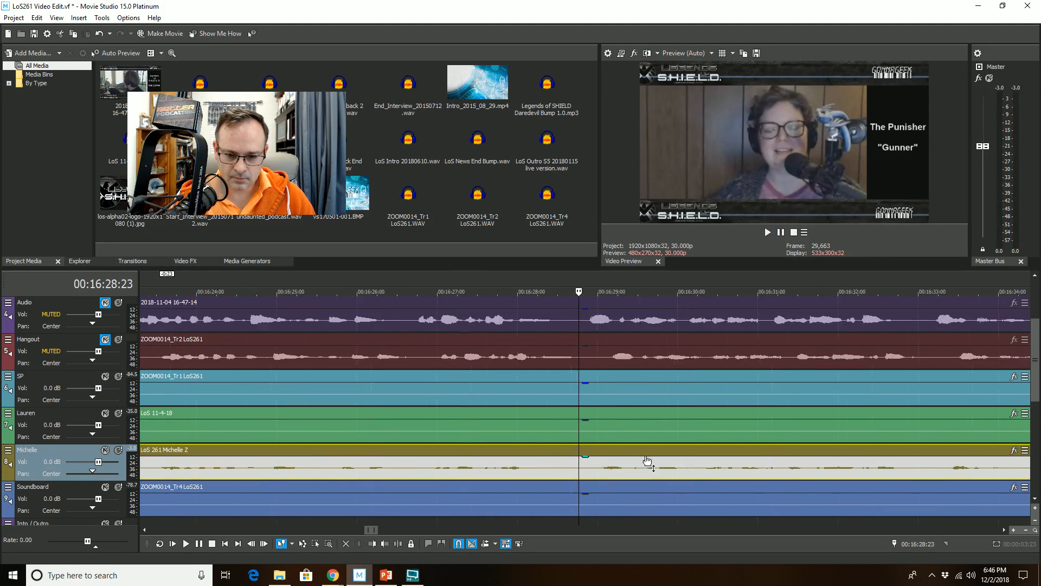
click(715, 450)
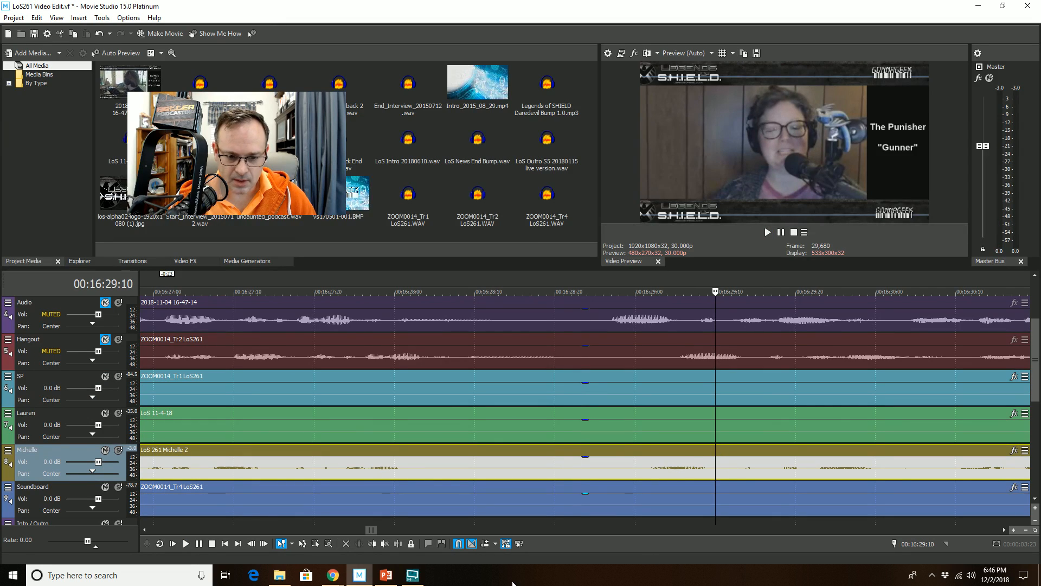
click(398, 544)
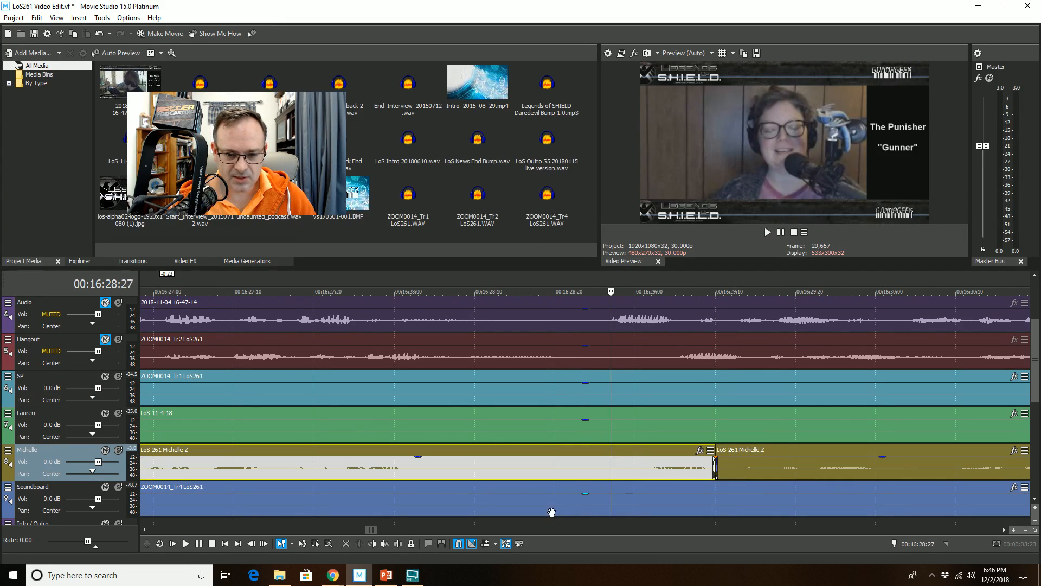
click(385, 544)
Step: Play back the timeline from 16:27:19 to review the latest Michelle cut
scroll(531, 435, down, 3)
click(499, 420)
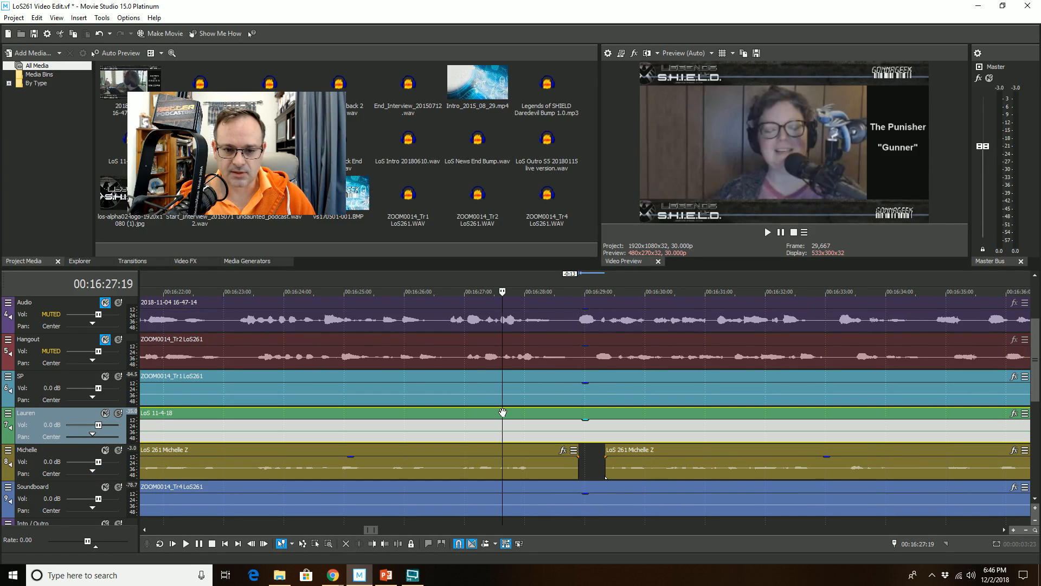
key(space)
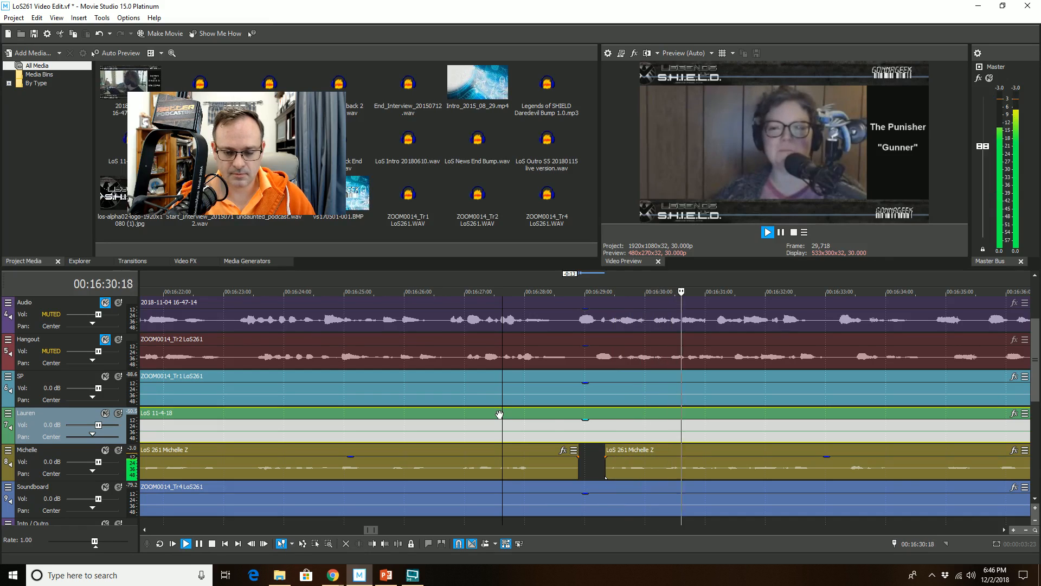
key(space)
Step: Add a short fade-in to the start of the Michelle clip at 16:29:10
scroll(627, 461, up, 5)
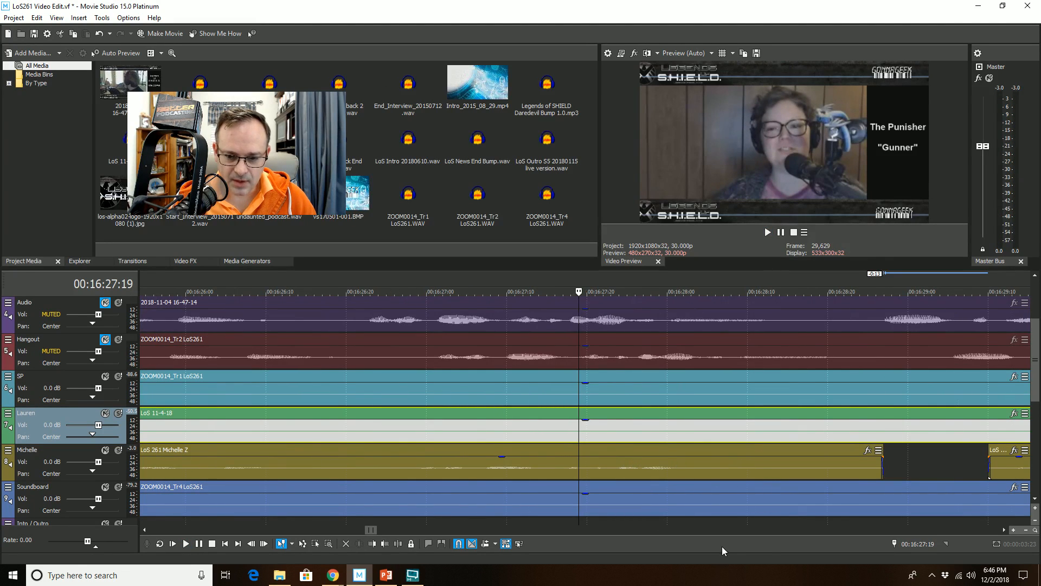
click(1006, 530)
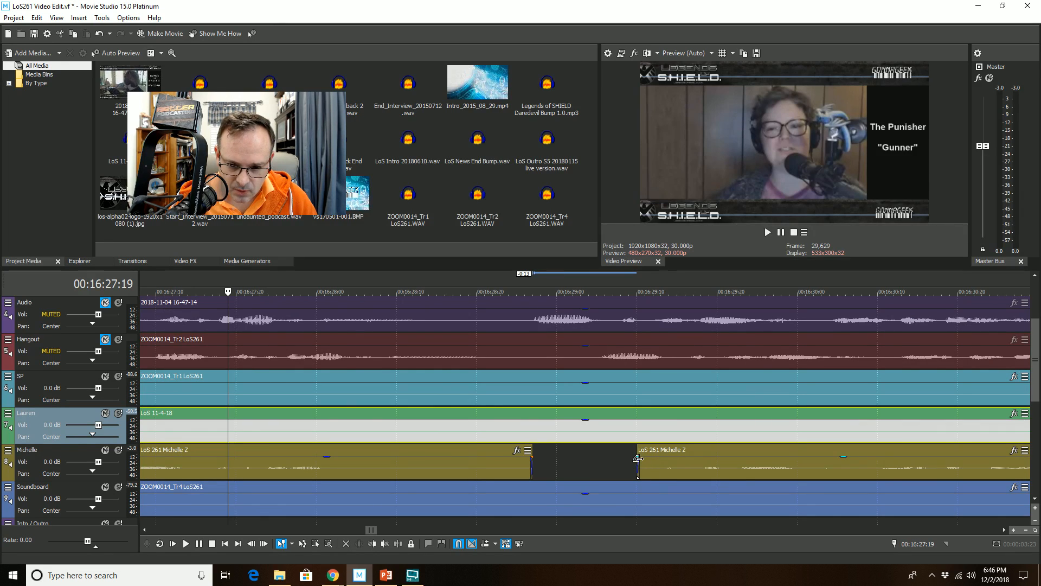
drag(638, 458, 654, 458)
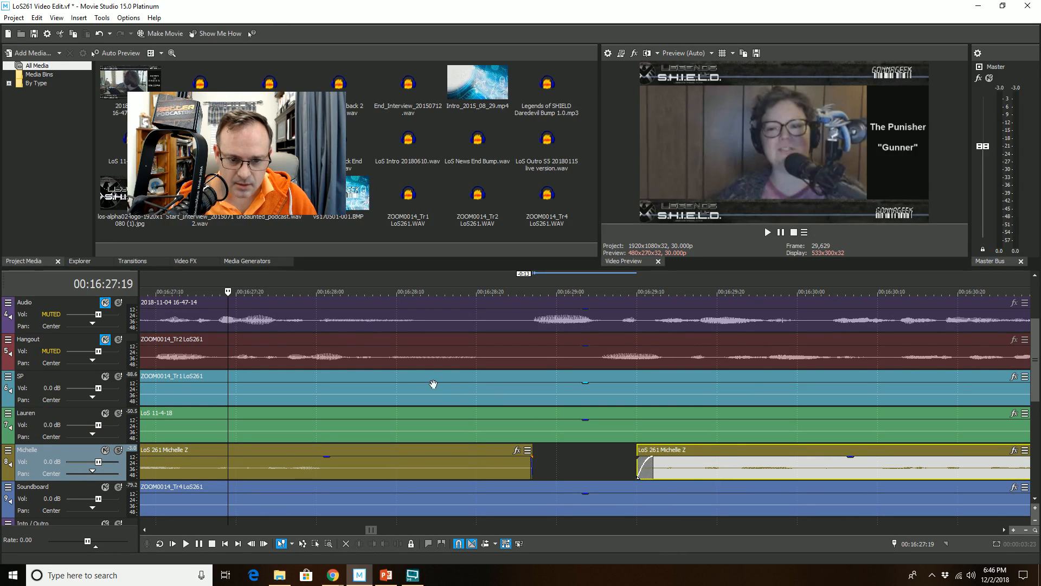
Step: Play back the timeline around 16:28 to review the latest Michelle cuts and find the next passage
click(413, 380)
key(space)
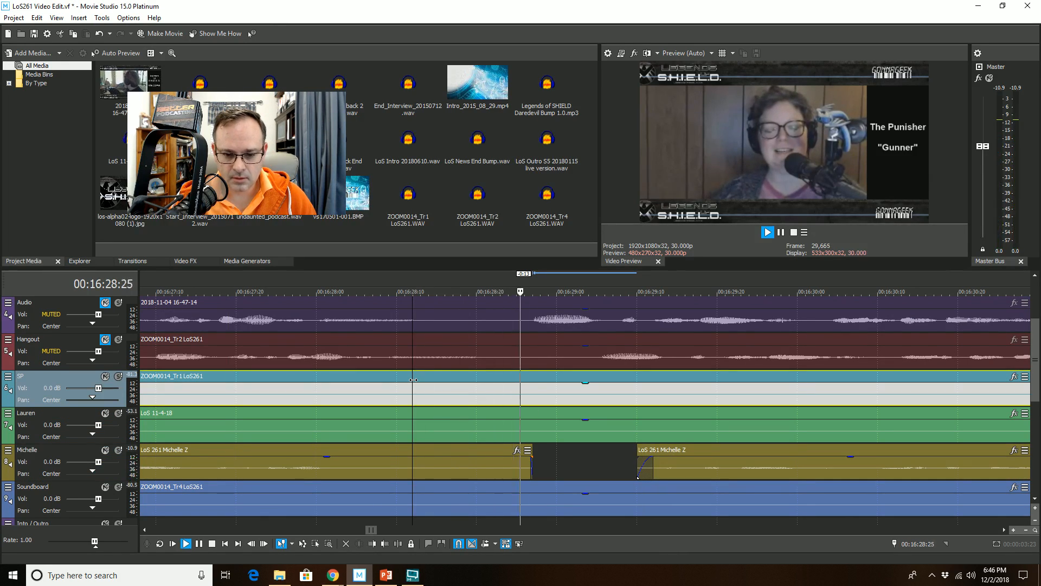
key(space)
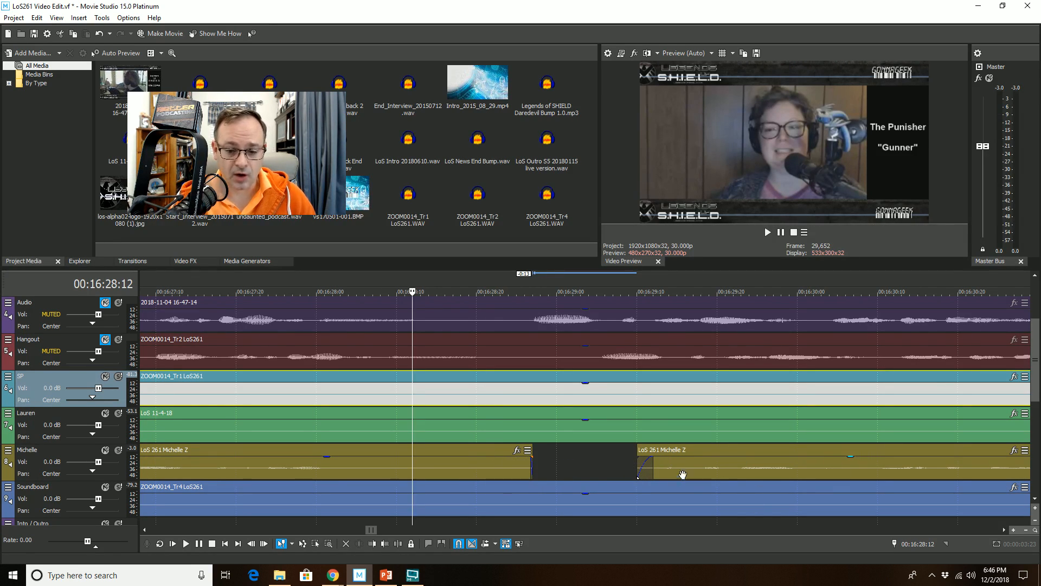
scroll(538, 426, down, 2)
scroll(538, 426, down, 4)
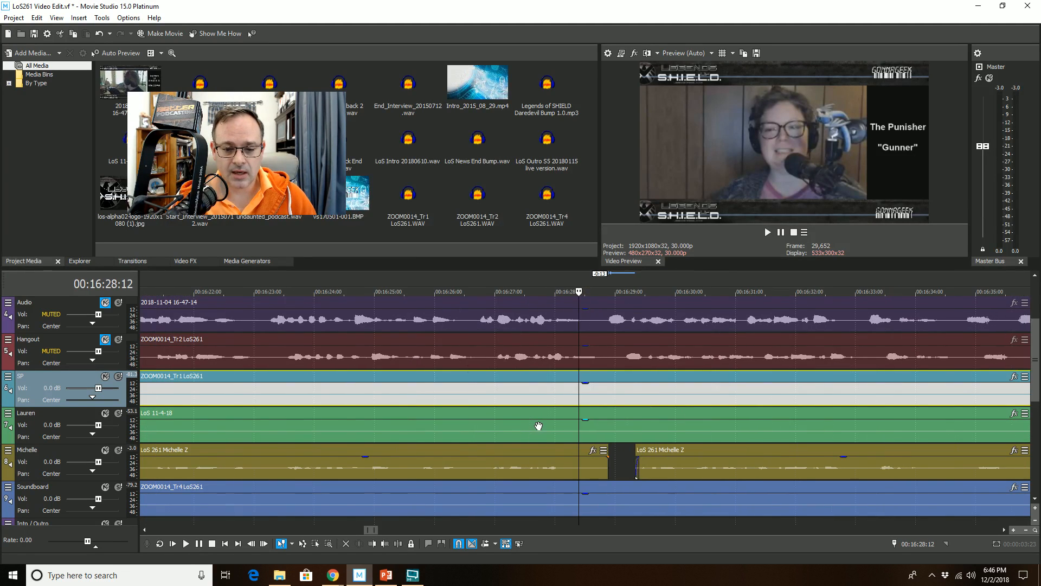
click(548, 377)
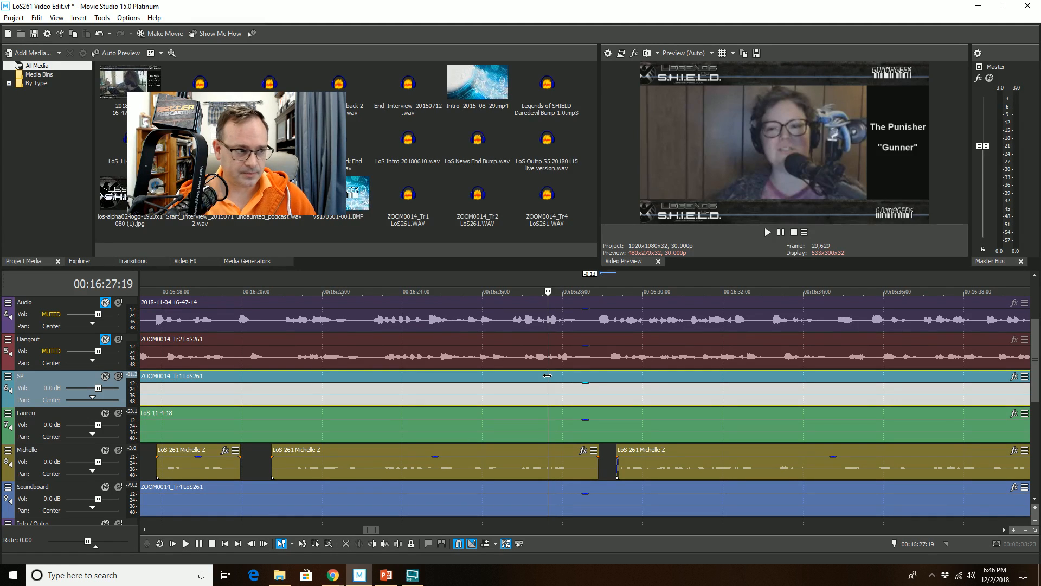
key(space)
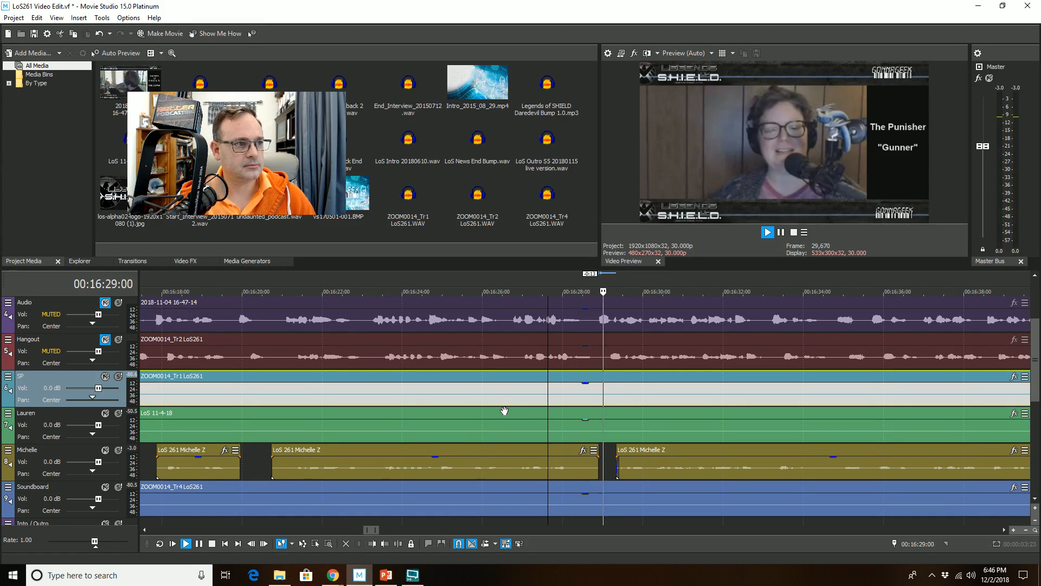
scroll(505, 410, down, 2)
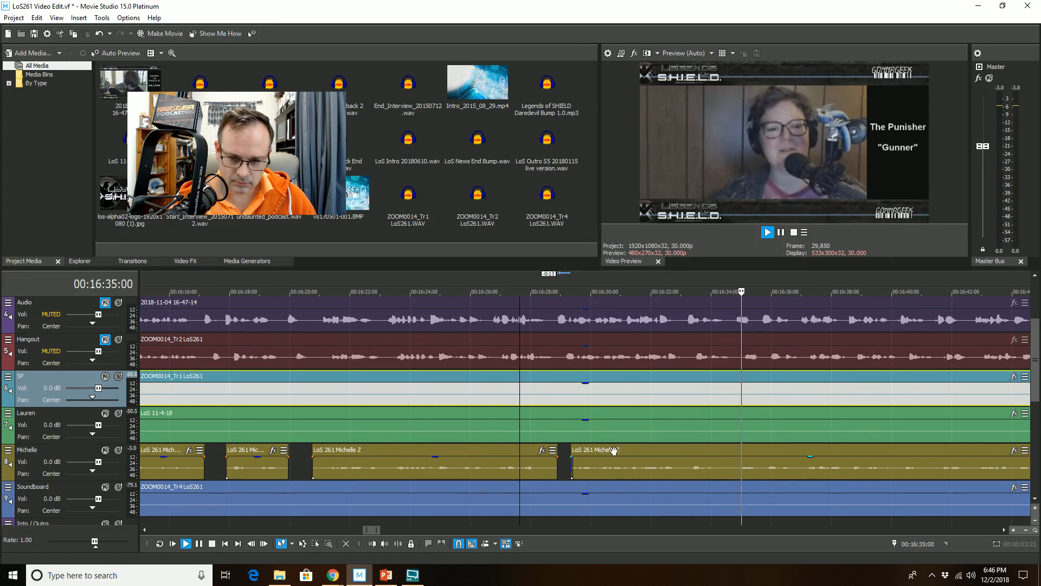
scroll(662, 464, up, 4)
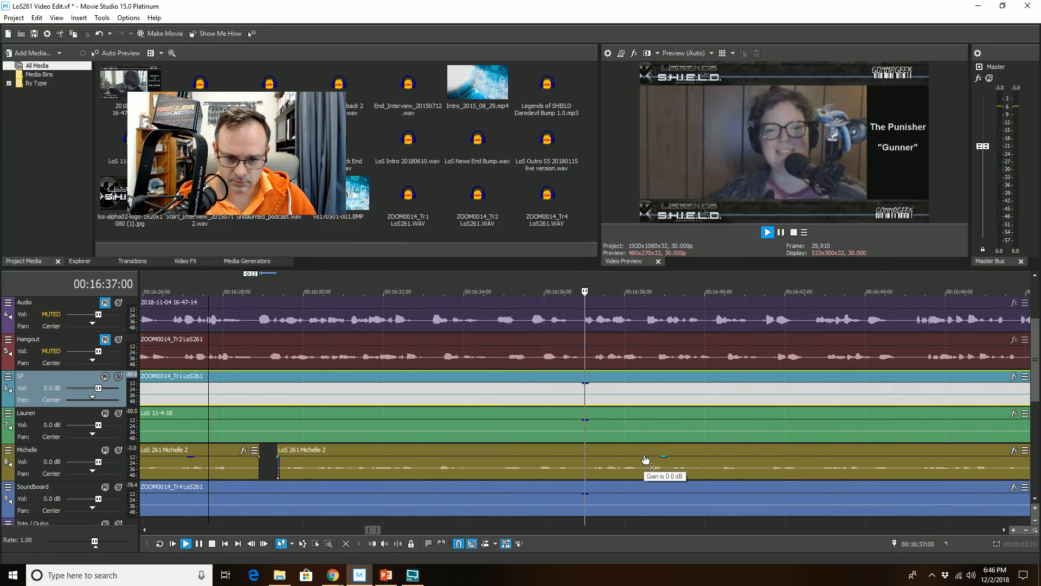
Step: Split the Michelle clip at 16:35:24 and trim out the unwanted audio after the split
click(456, 467)
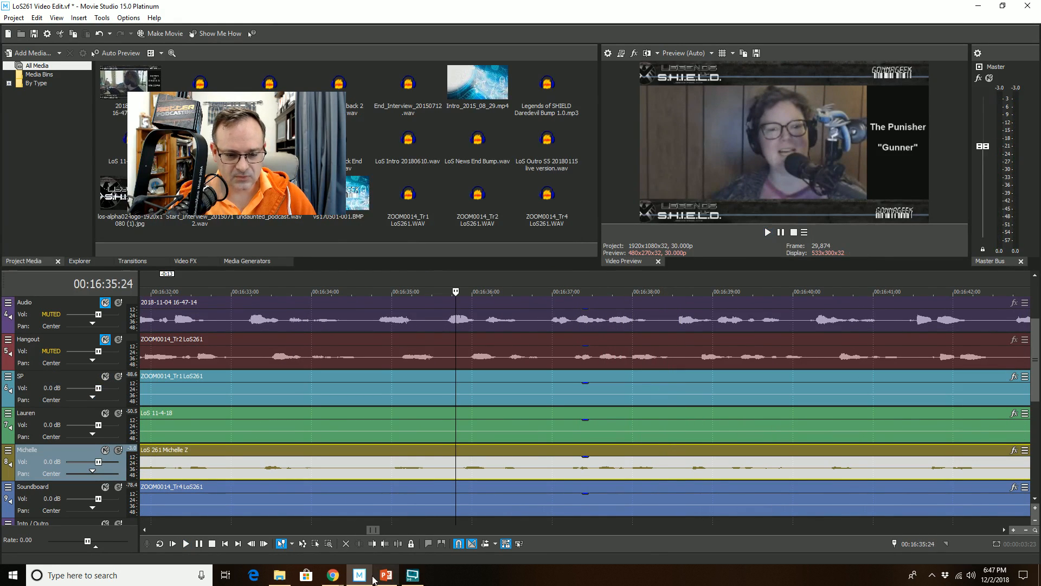
click(391, 543)
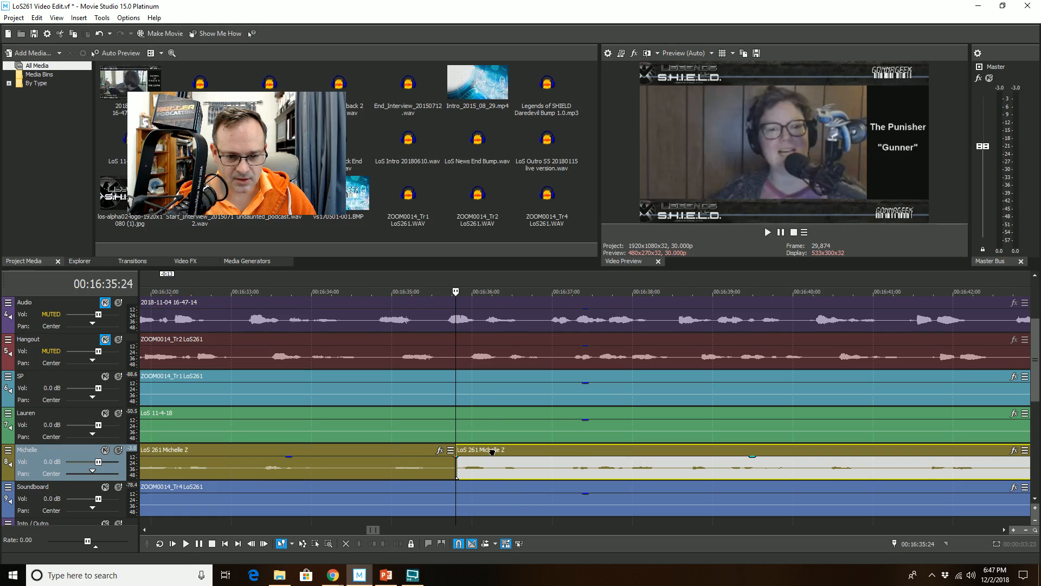
drag(491, 451, 531, 450)
scroll(565, 478, down, 5)
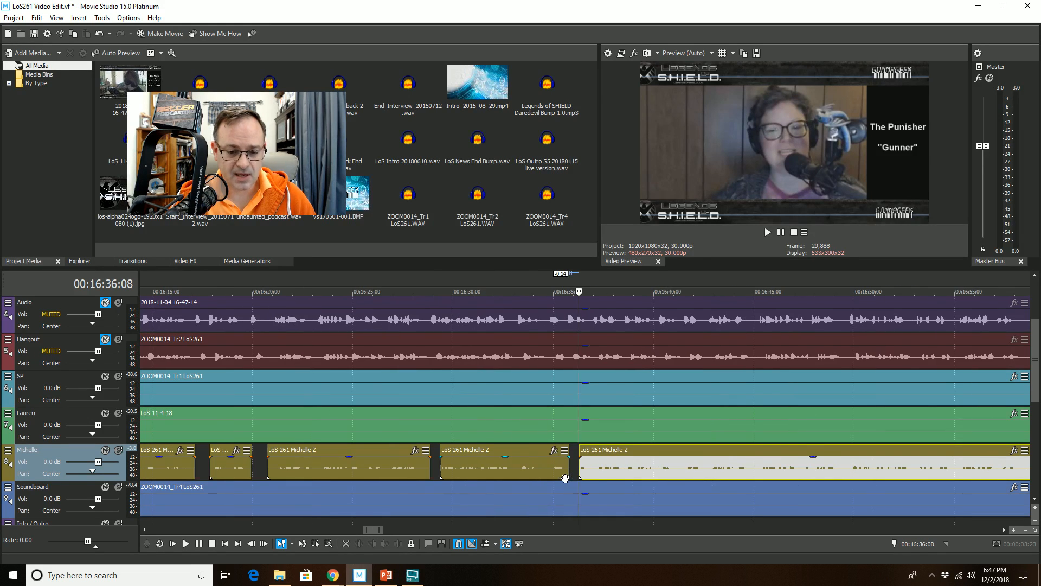
Step: Play back the timeline from 16:32:19 to review the Michelle cut and locate the next unwanted passage
click(529, 416)
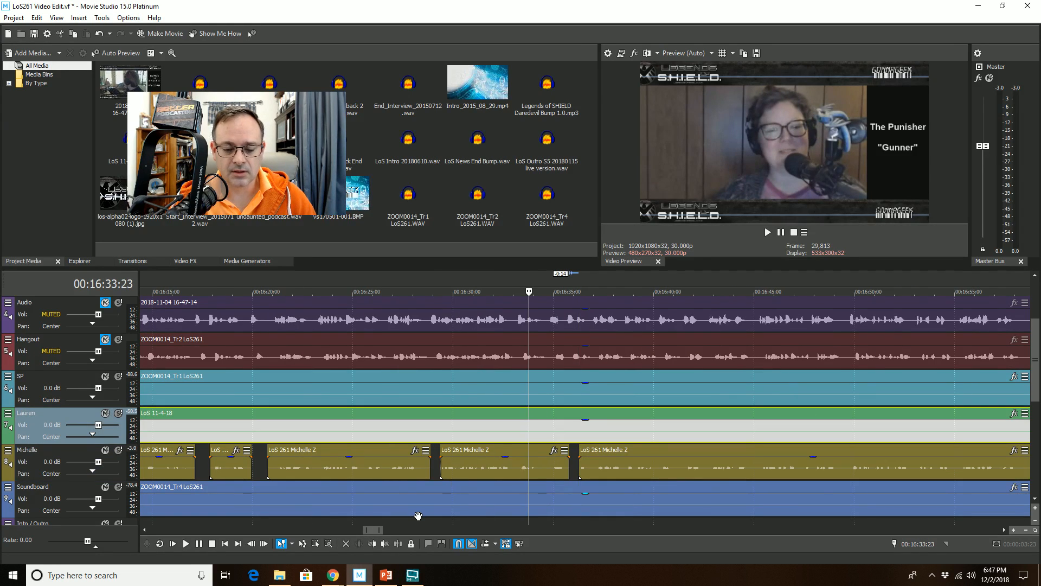
click(506, 416)
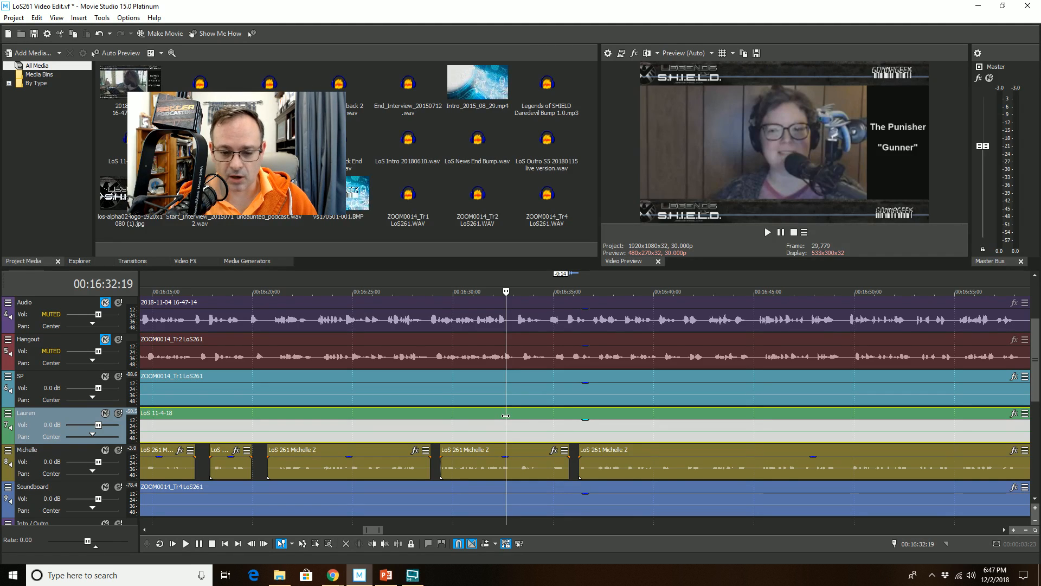
key(space)
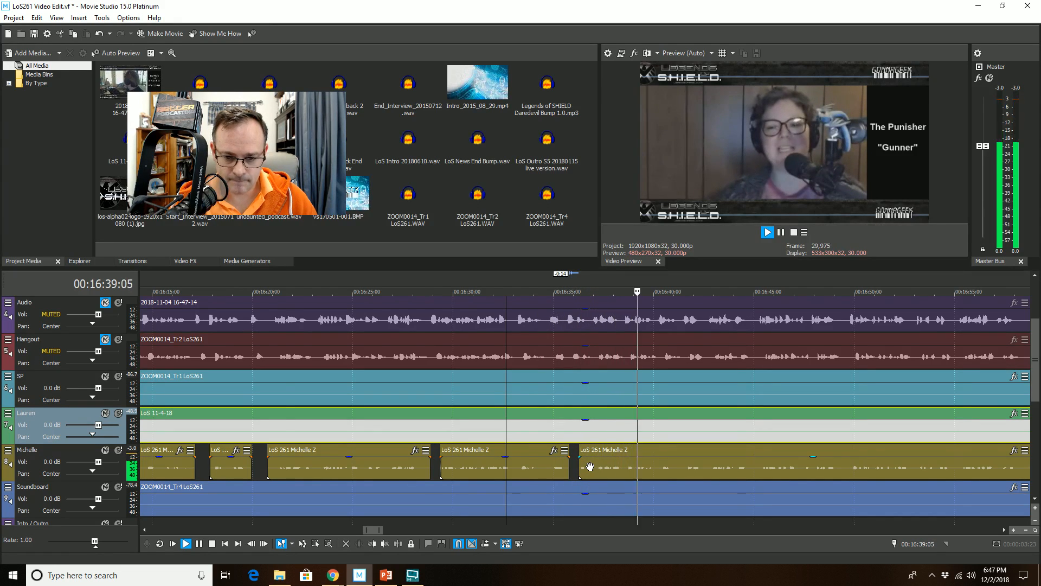
scroll(590, 466, down, 2)
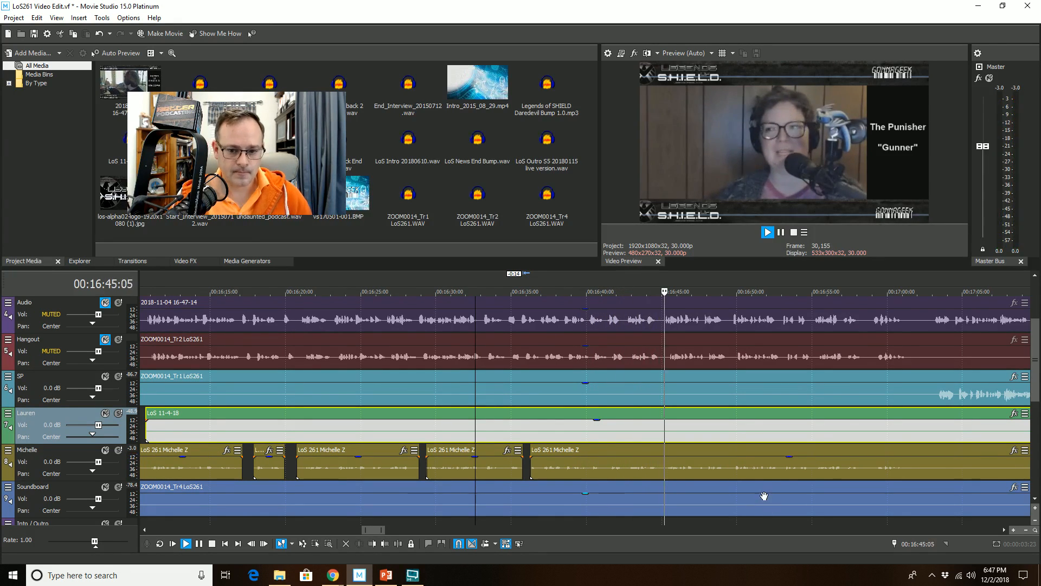
key(space)
scroll(643, 427, up, 5)
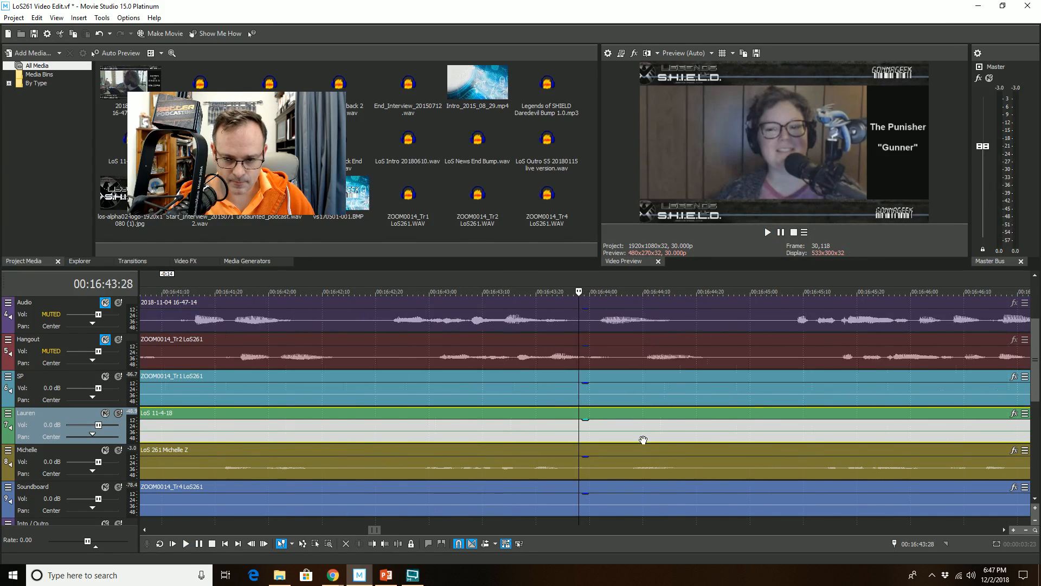
scroll(632, 461, up, 3)
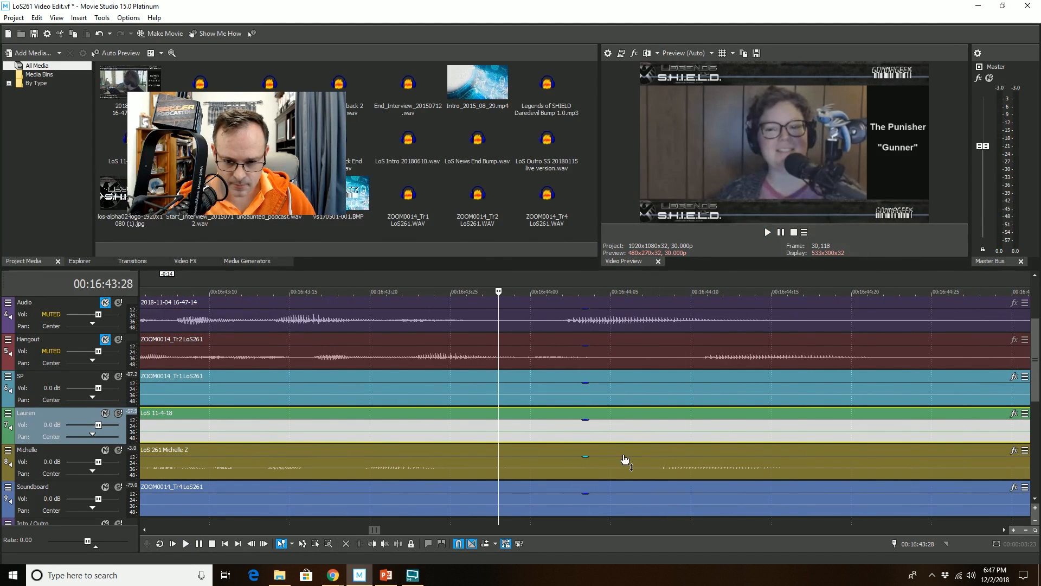
Step: Split the Michelle clip at 16:44:06 and trim the following part to start at 16:44:21
click(620, 448)
click(627, 458)
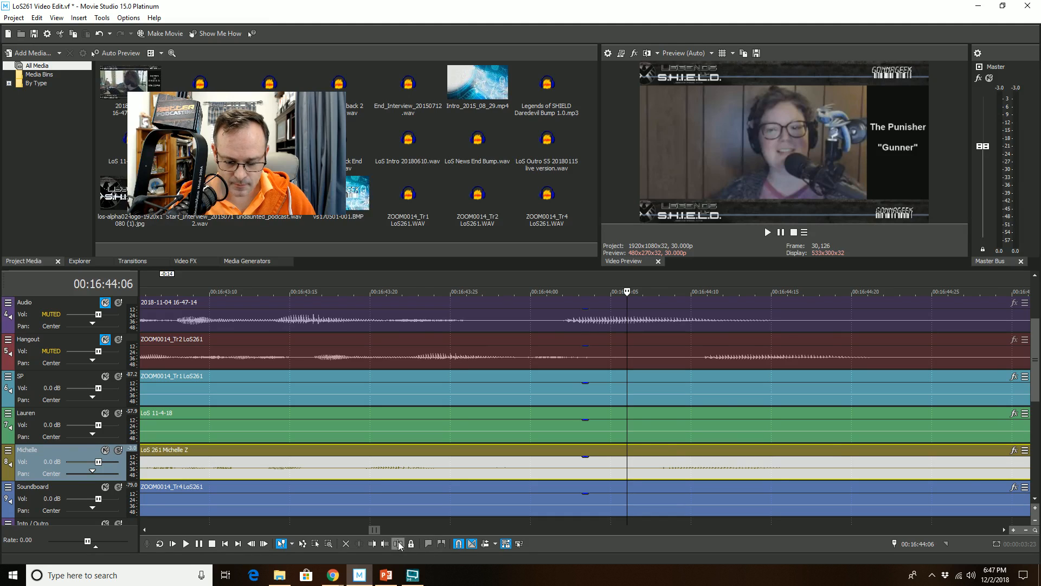
key(s)
scroll(684, 512, down, 2)
click(699, 460)
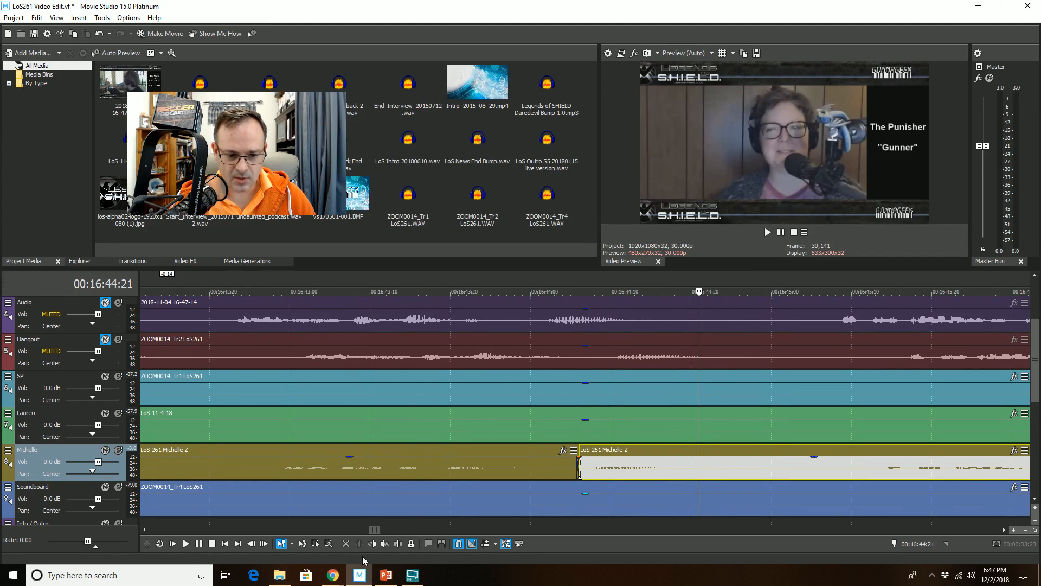
click(371, 544)
scroll(520, 461, down, 3)
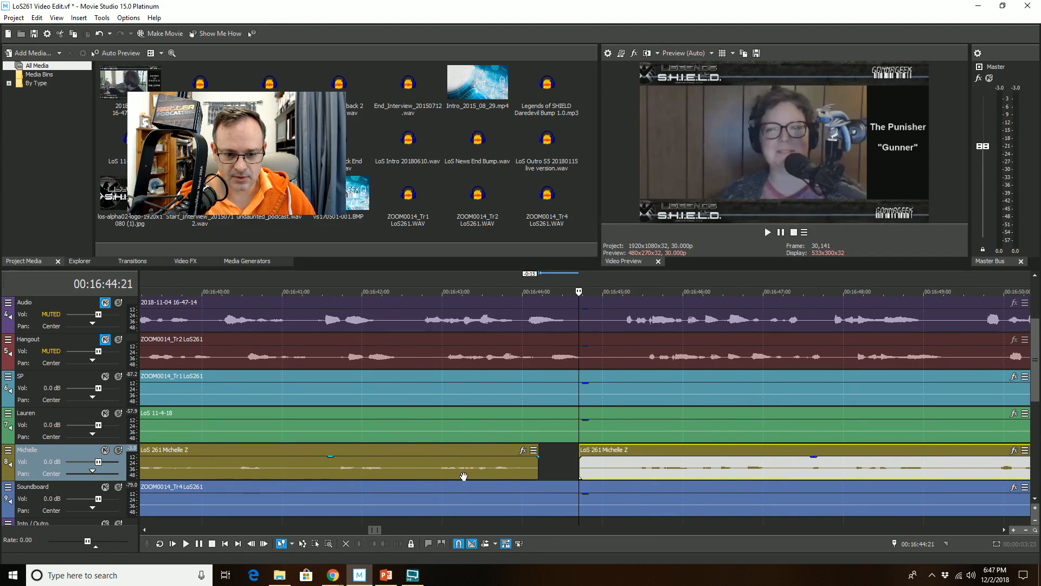
Step: Play back the cut and trim the later Michelle part's start further to 16:45:02
click(464, 415)
key(space)
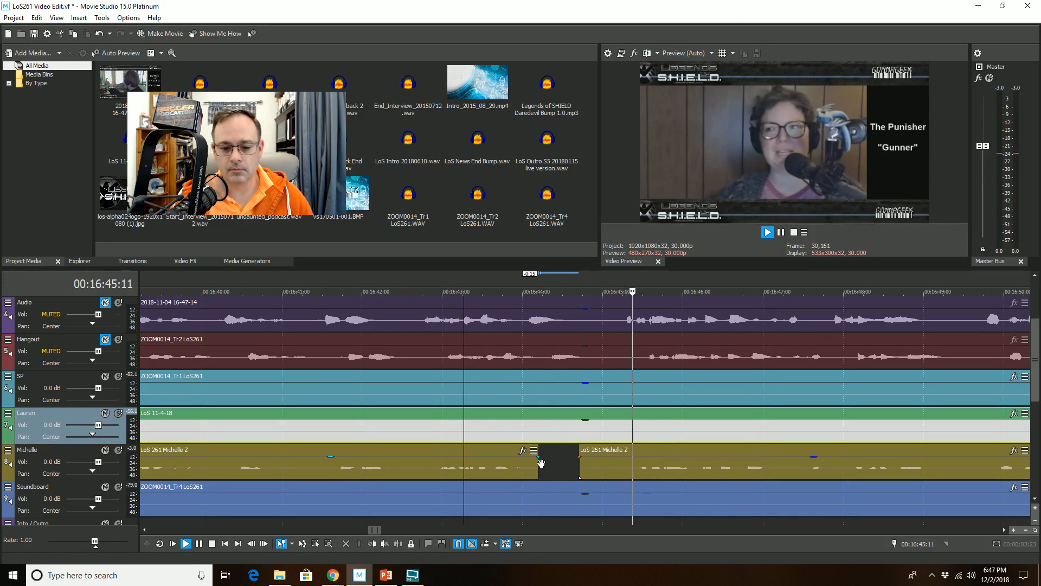
click(608, 464)
key(space)
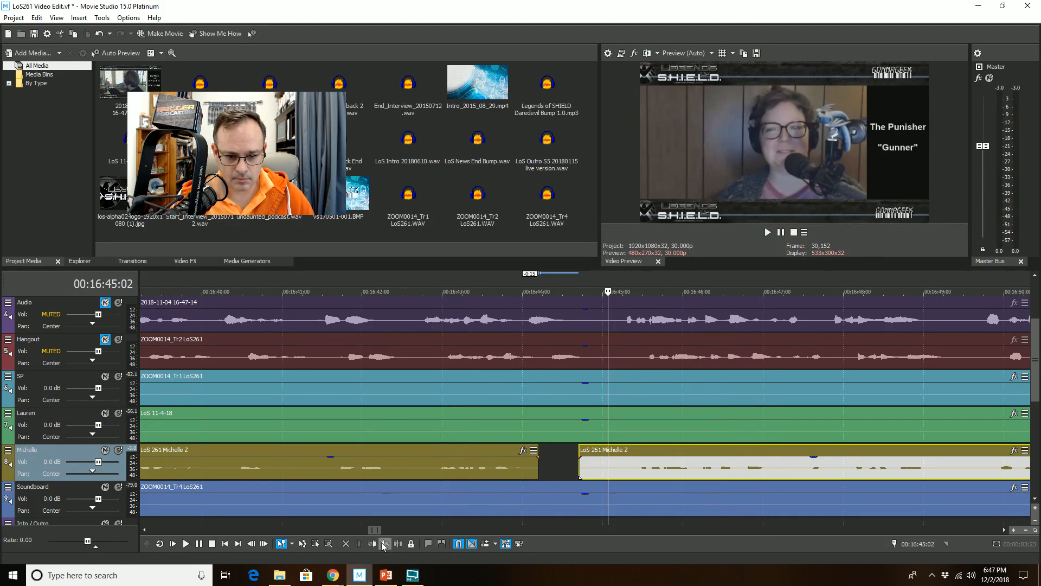
click(372, 544)
Step: Play back the timeline from 16:43:24 onward to review the Michelle cuts
click(493, 461)
key(space)
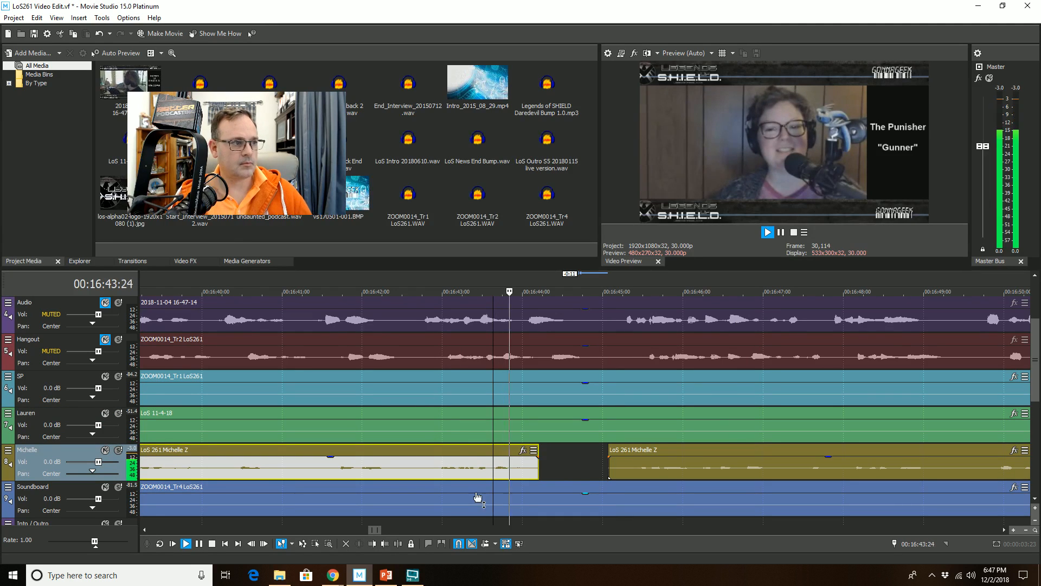
scroll(479, 500, down, 1)
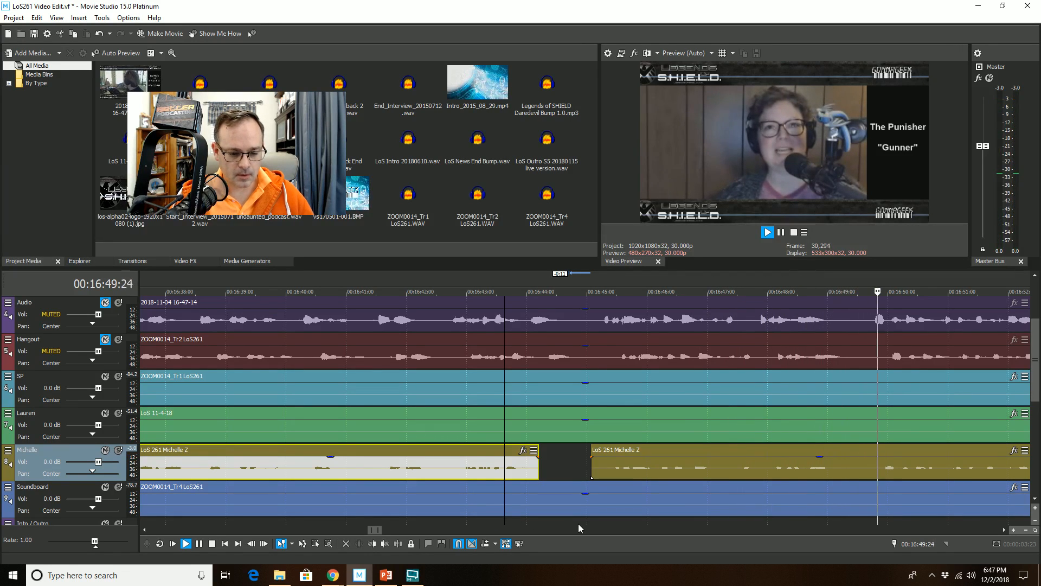
scroll(631, 463, down, 1)
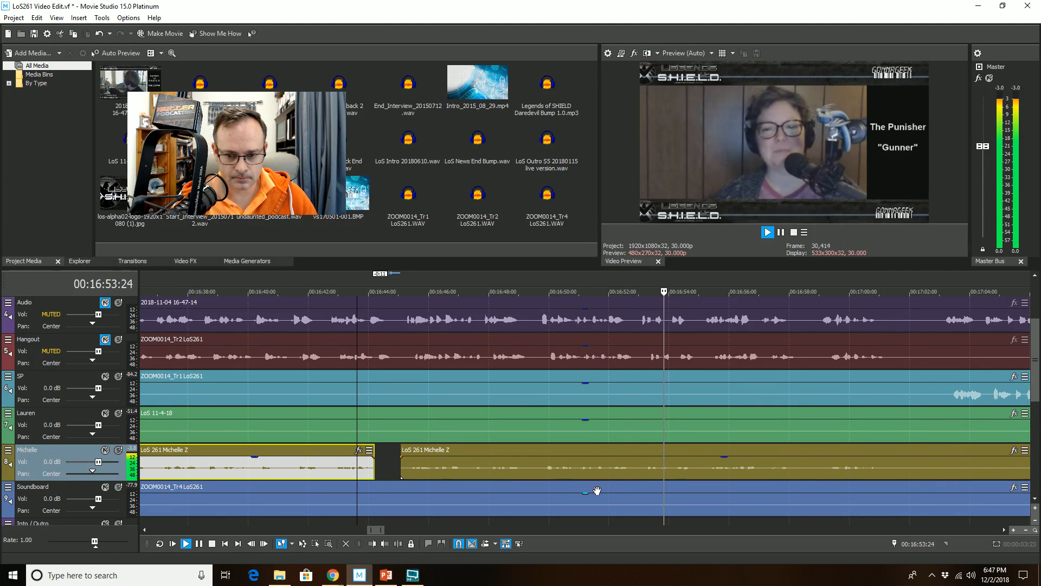
scroll(620, 434, down, 1)
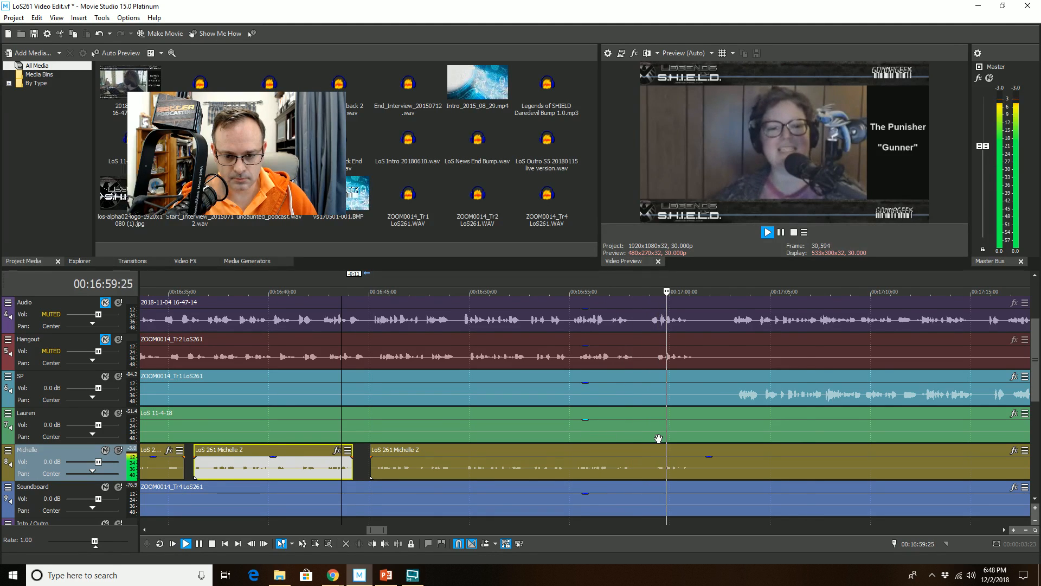
scroll(657, 437, down, 1)
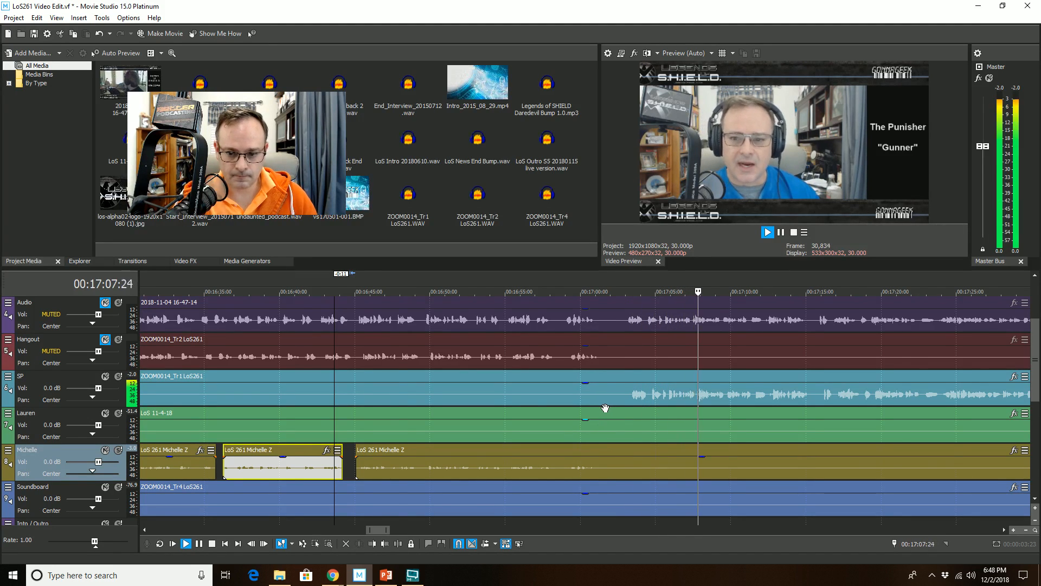
scroll(608, 409, down, 2)
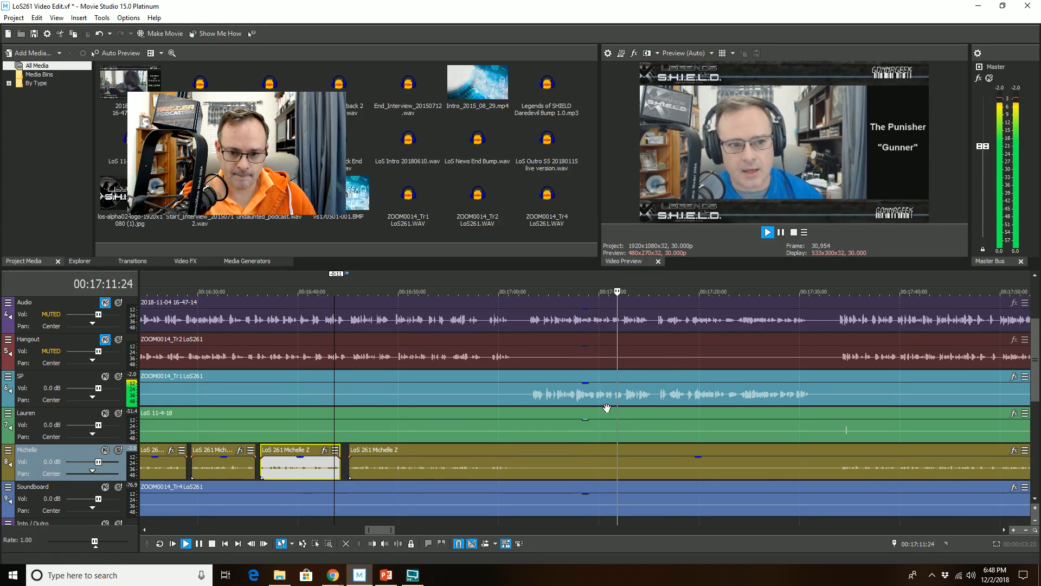
click(581, 420)
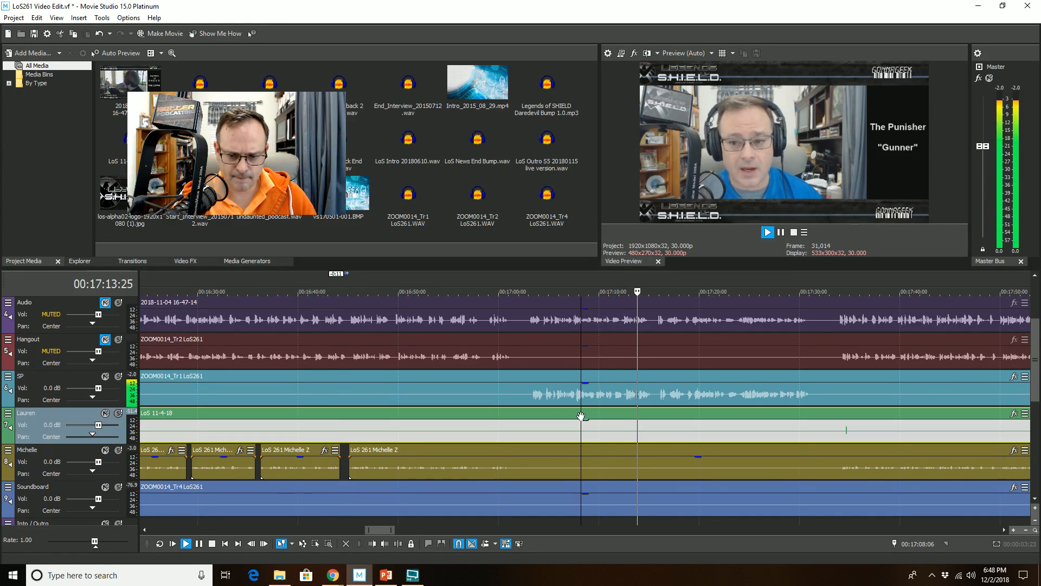
key(space)
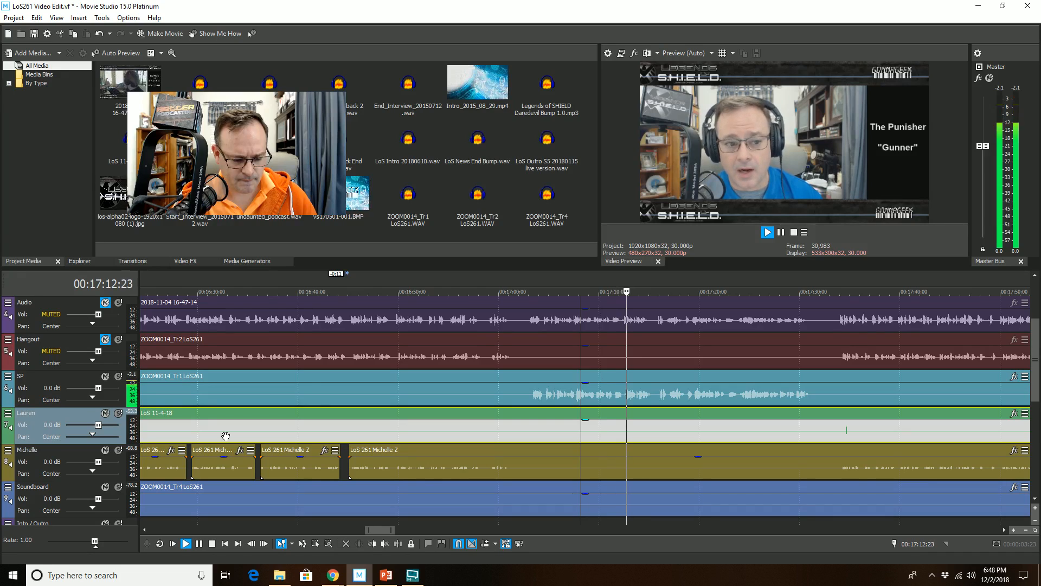
key(space)
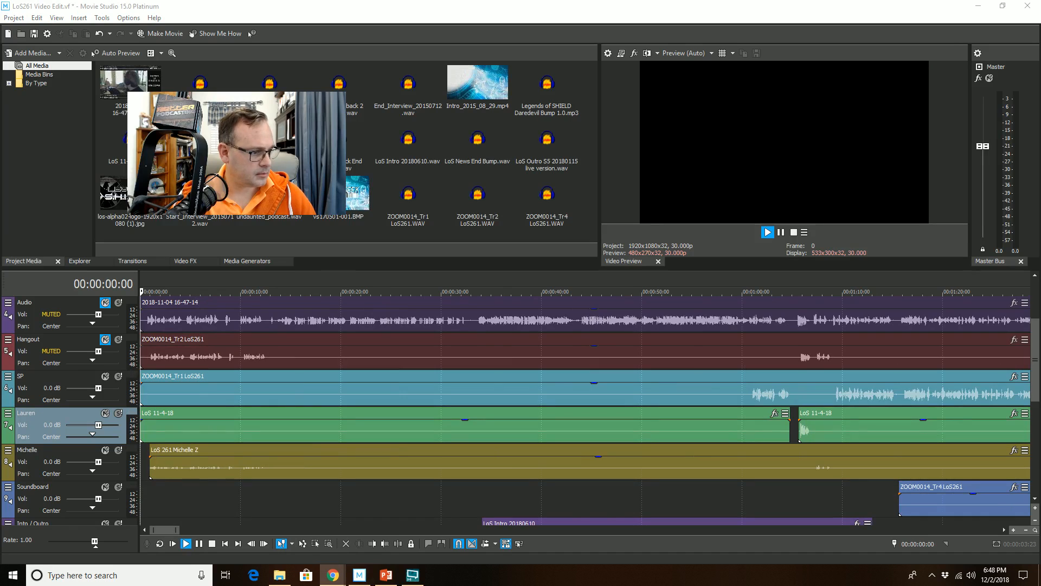
Step: Zoom out to survey the edits across the whole project timeline
scroll(591, 418, down, 15)
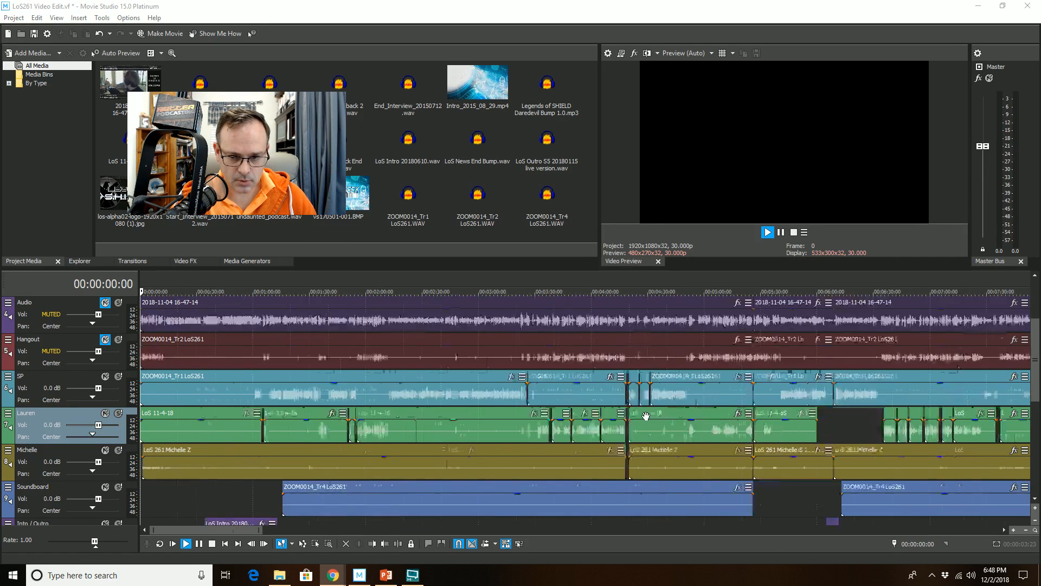
scroll(613, 313, up, 3)
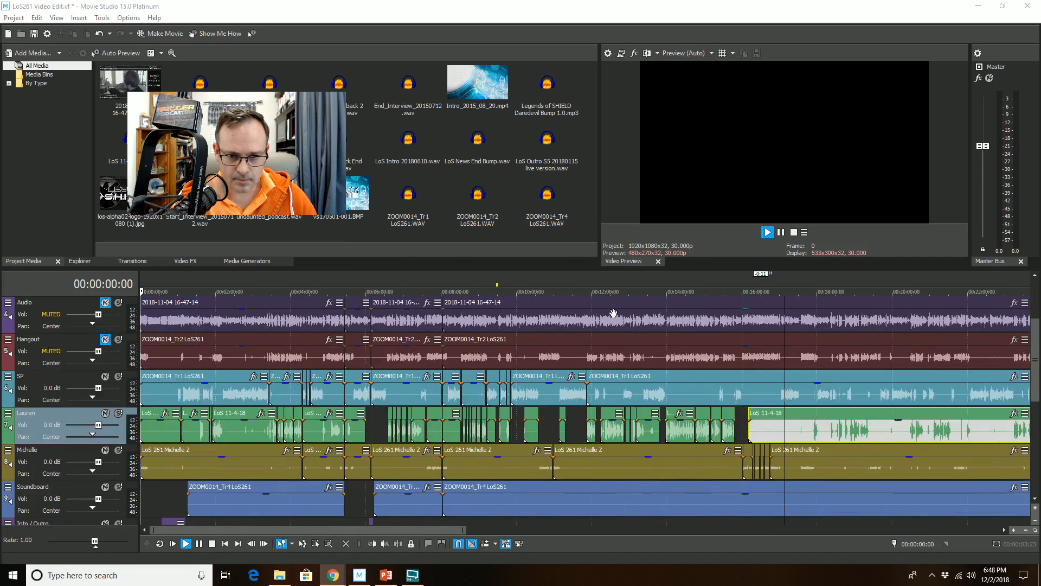
scroll(760, 303, down, 1)
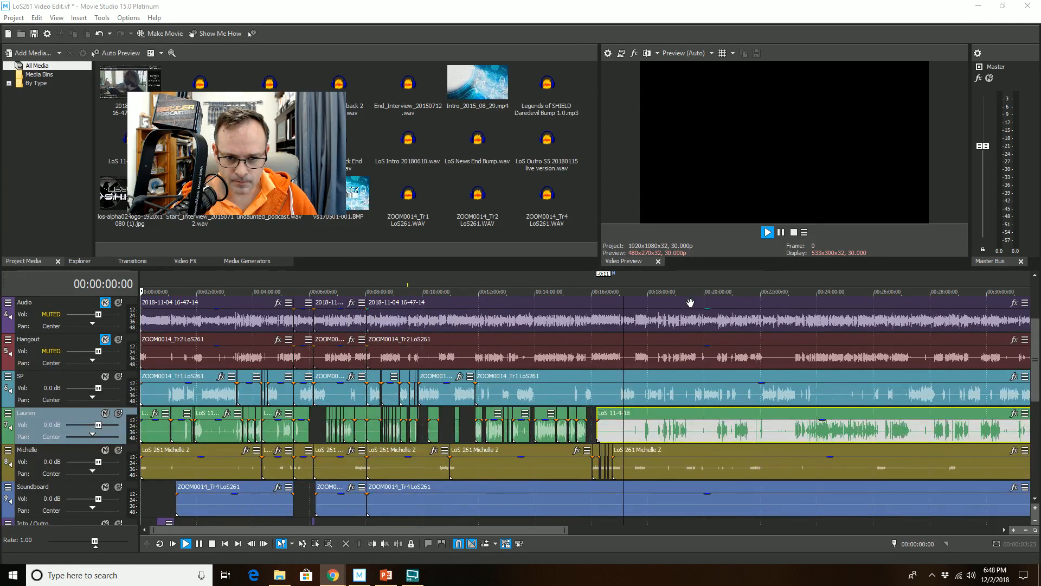